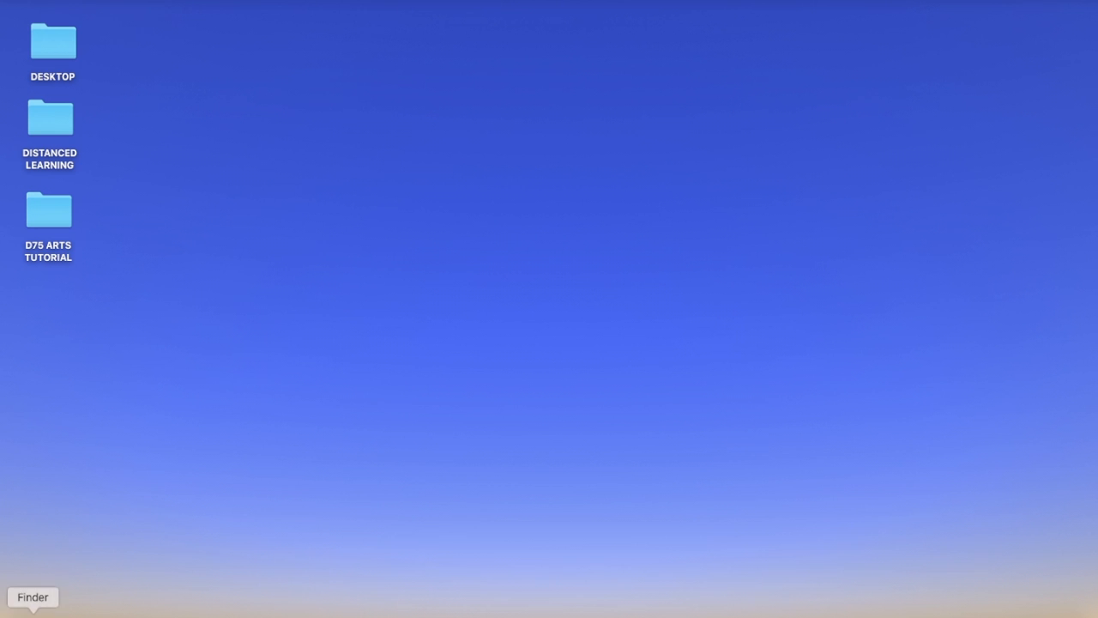
# Step: Launch iMovie from the Applications folder and close the Finder window
pyautogui.click(33, 613)
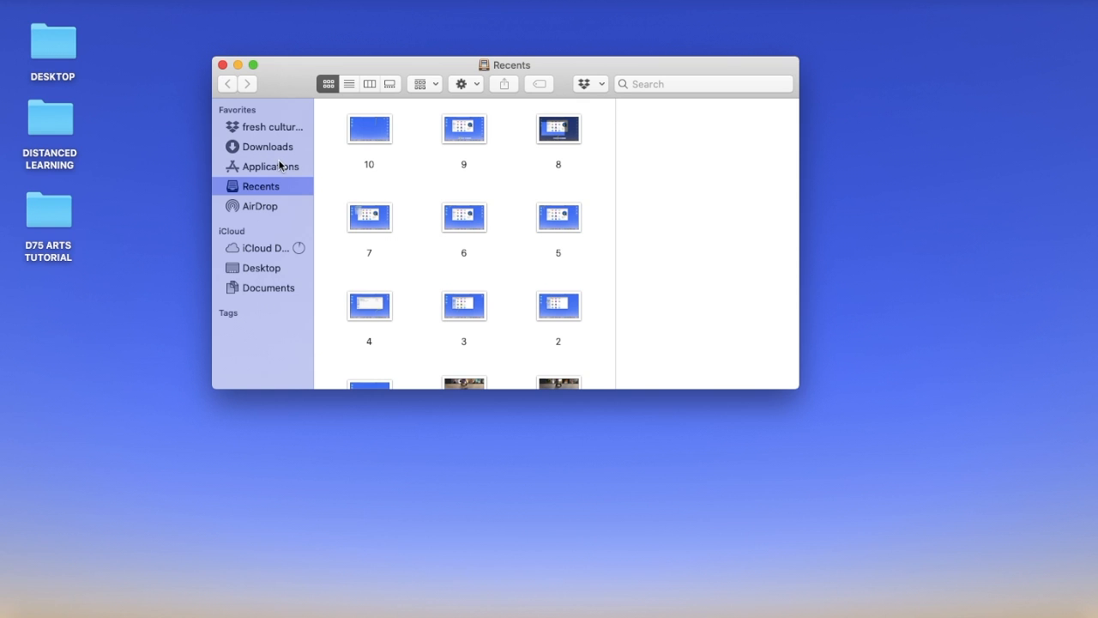
pyautogui.click(279, 167)
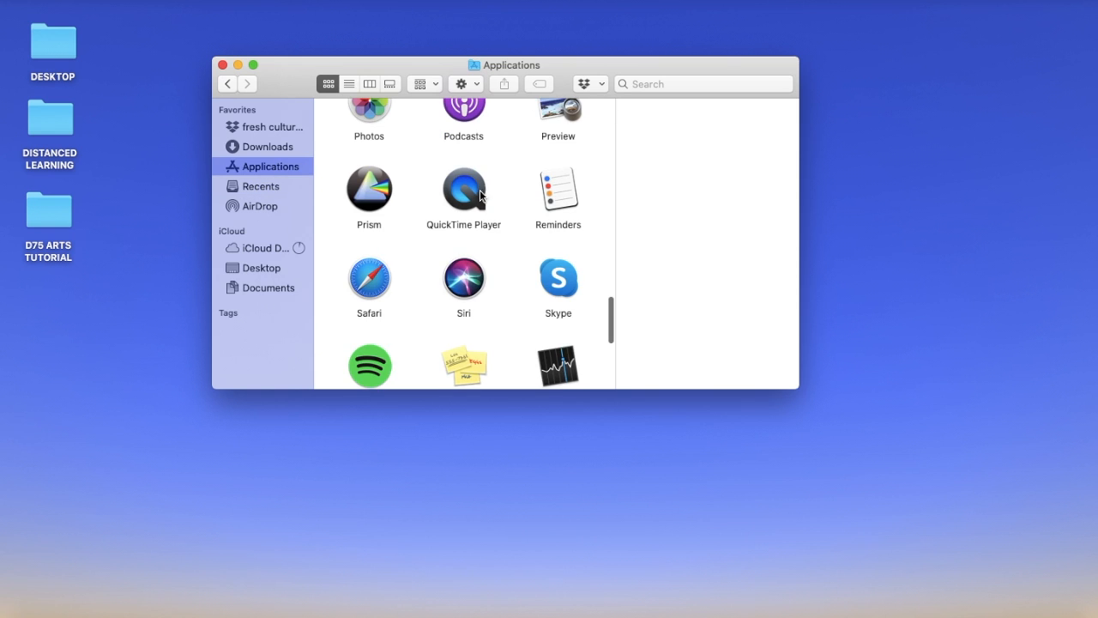
pyautogui.scroll(10, 479, 190)
pyautogui.scroll(5, 479, 195)
pyautogui.click(372, 346)
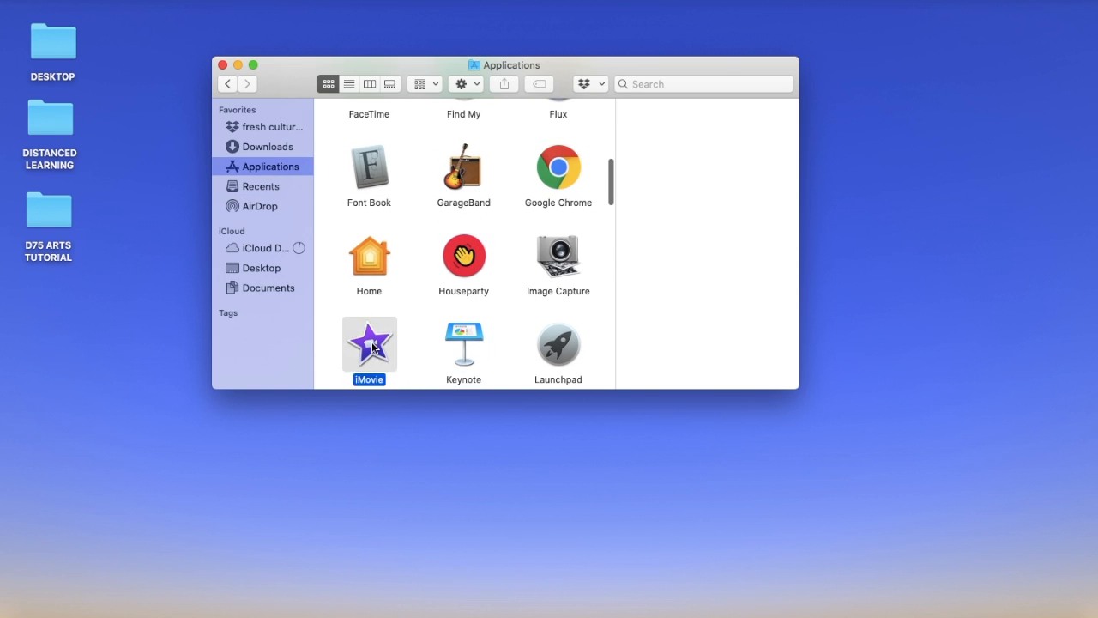
pyautogui.click(222, 65)
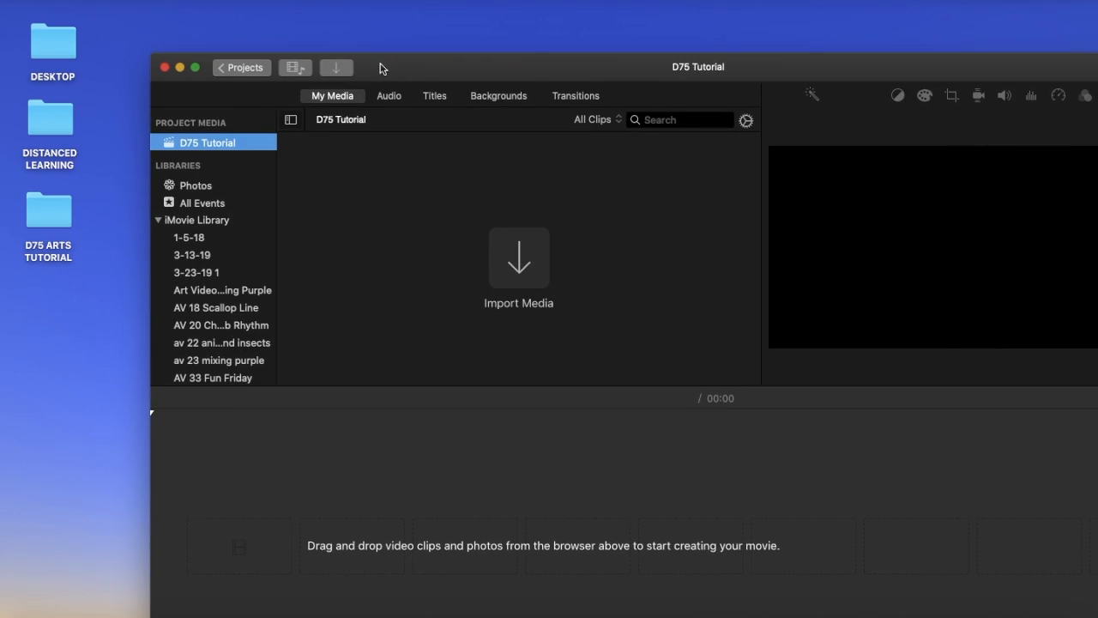
# Step: Reposition the D75 Tutorial project window so the desktop folders stay accessible beside it
pyautogui.moveTo(383, 69); pyautogui.dragTo(461, 34)
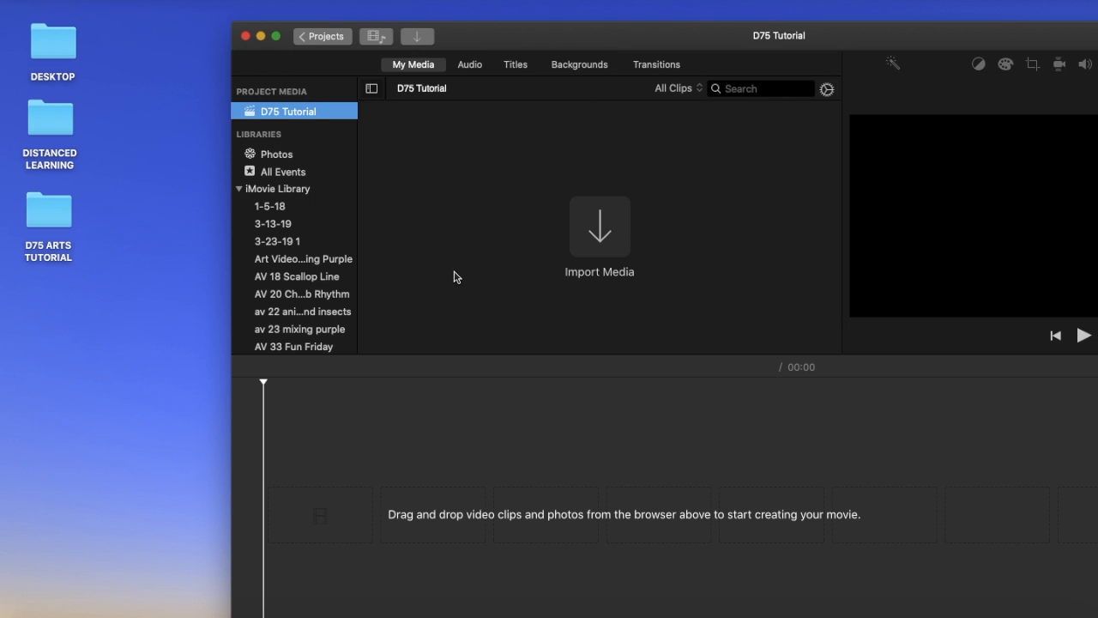
pyautogui.moveTo(634, 43); pyautogui.dragTo(489, 54)
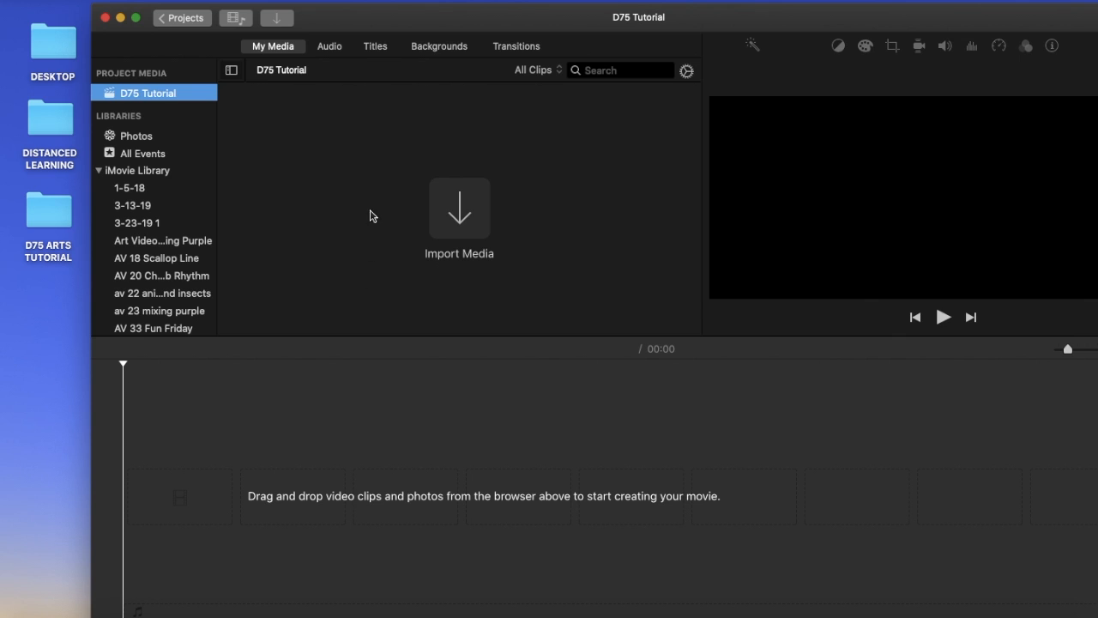
pyautogui.click(386, 464)
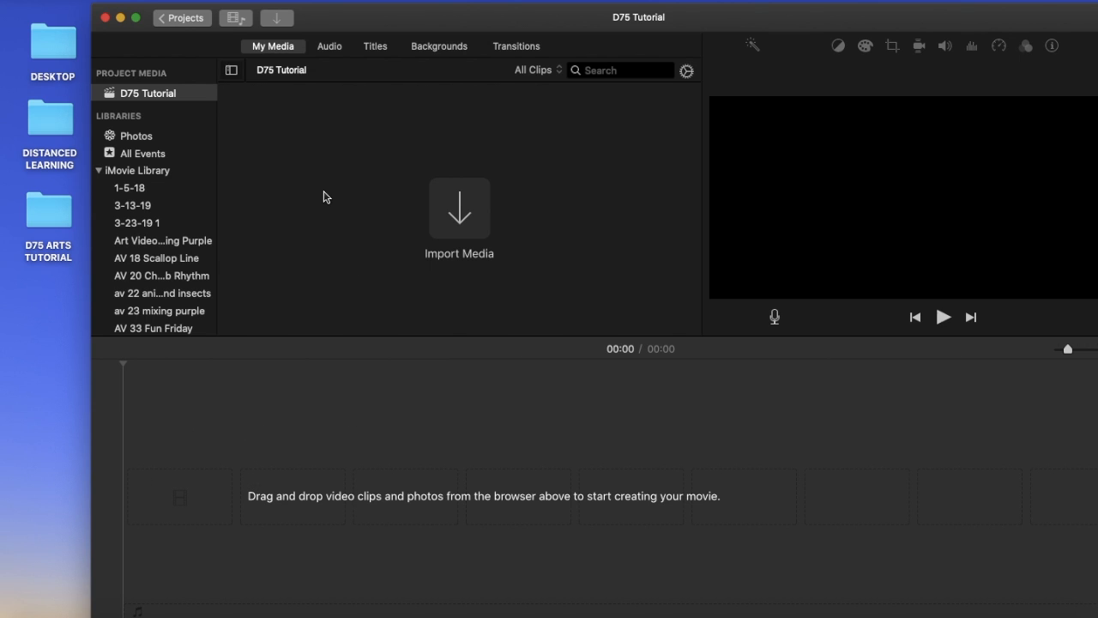
# Step: View the MAKE A PROTEST SIGN project from the projects overview, and reopen the D75 Tutorial project
pyautogui.click(185, 19)
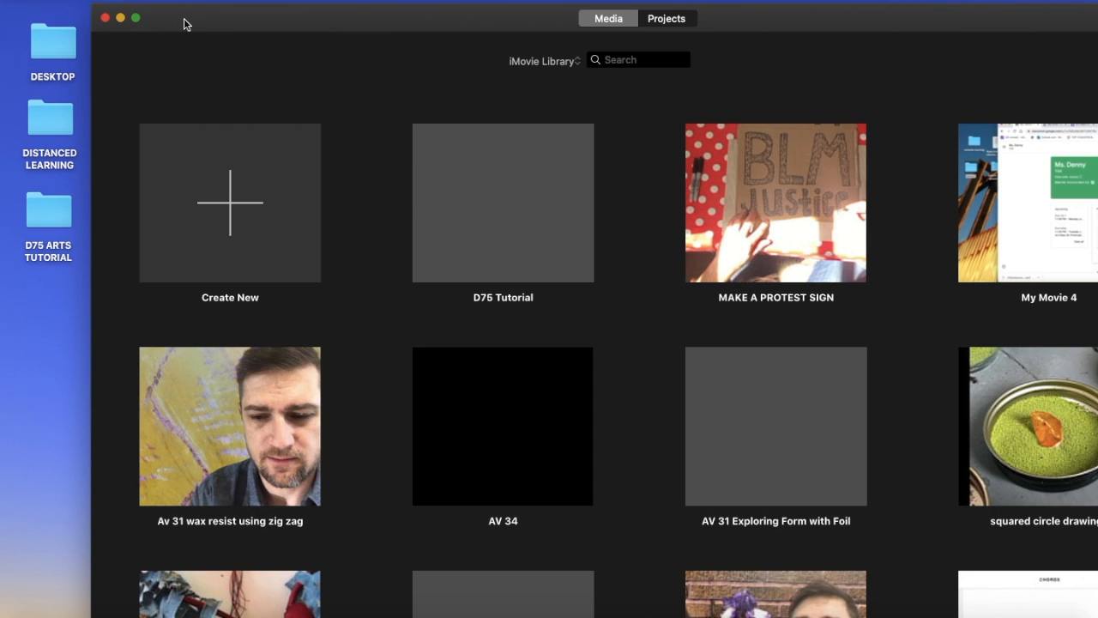
pyautogui.doubleClick(764, 190)
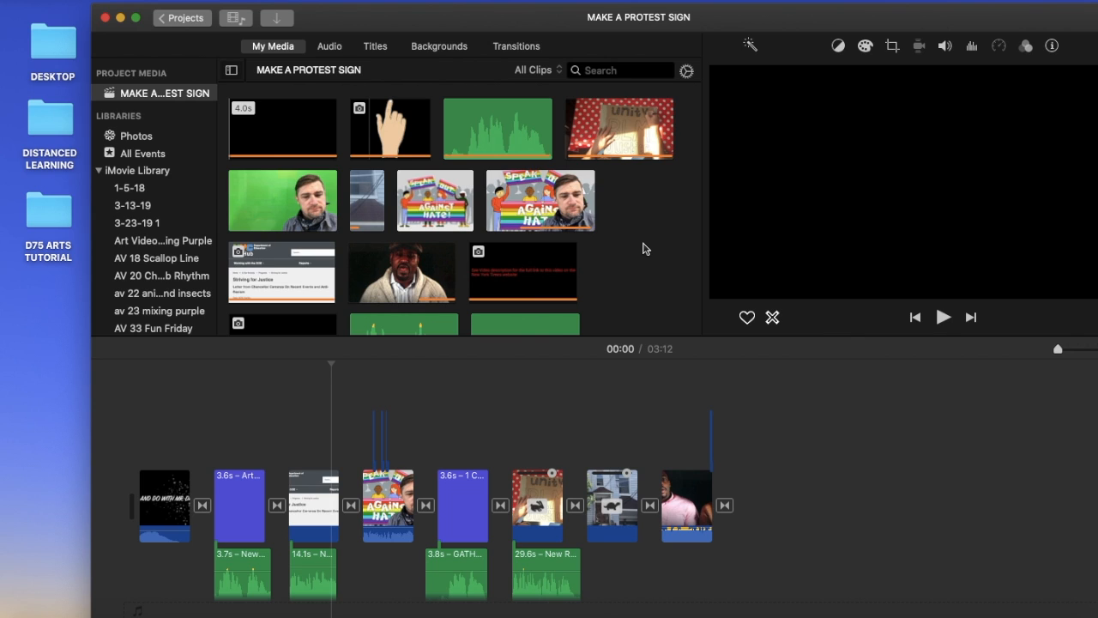
pyautogui.click(181, 19)
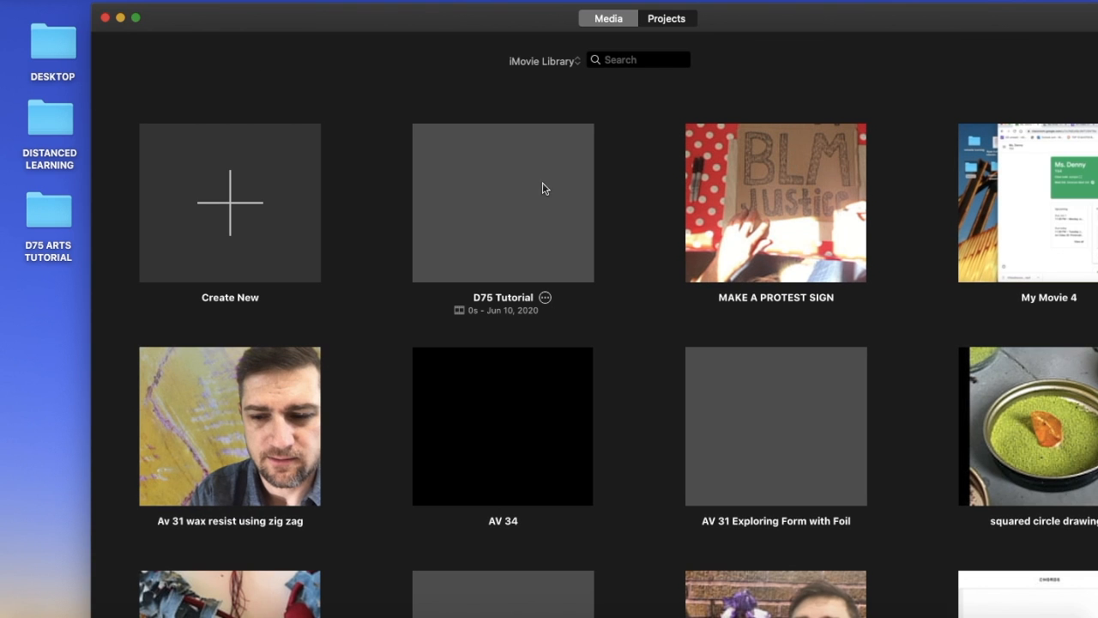
pyautogui.doubleClick(530, 193)
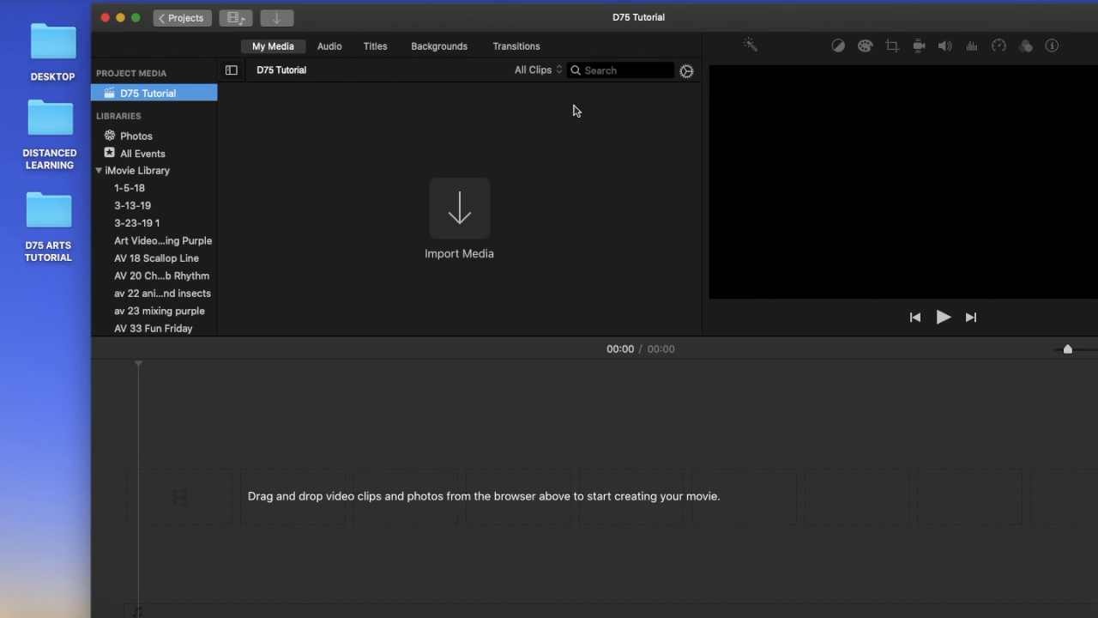
# Step: Open the D75 ARTS TUTORIAL desktop folder and arrange it beside the iMovie window so both are accessible
pyautogui.moveTo(388, 14); pyautogui.dragTo(488, 10)
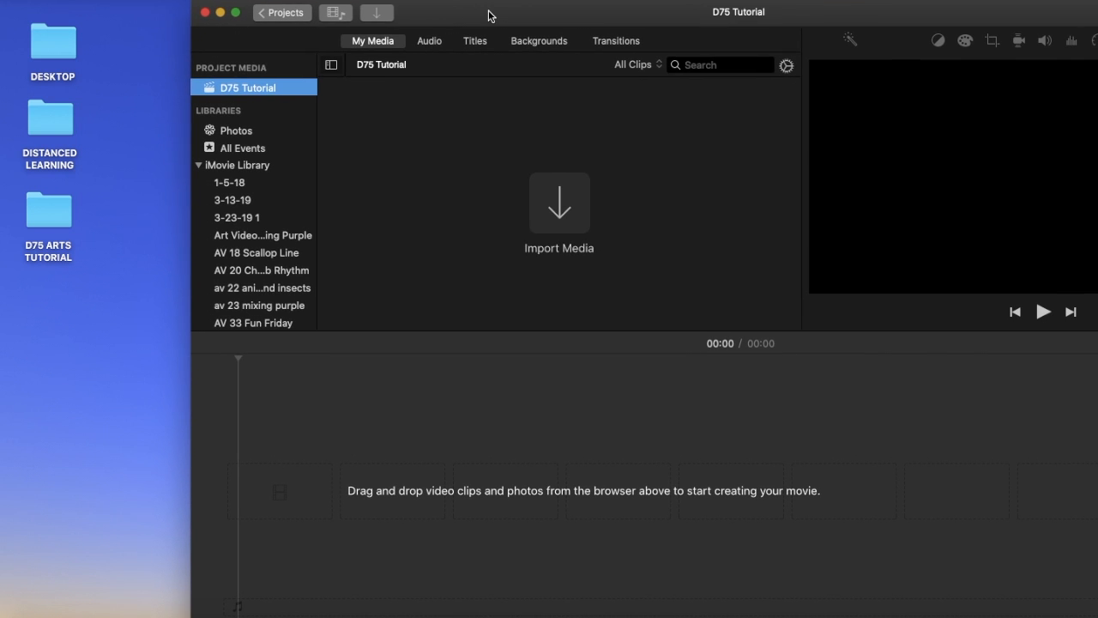
pyautogui.doubleClick(50, 213)
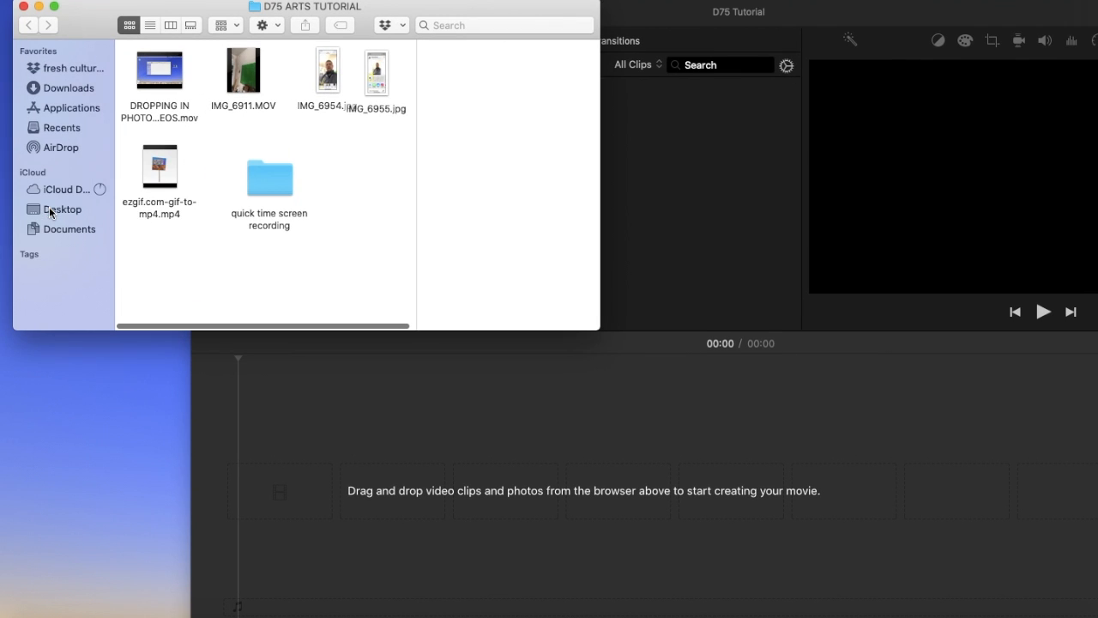
pyautogui.moveTo(166, 160)
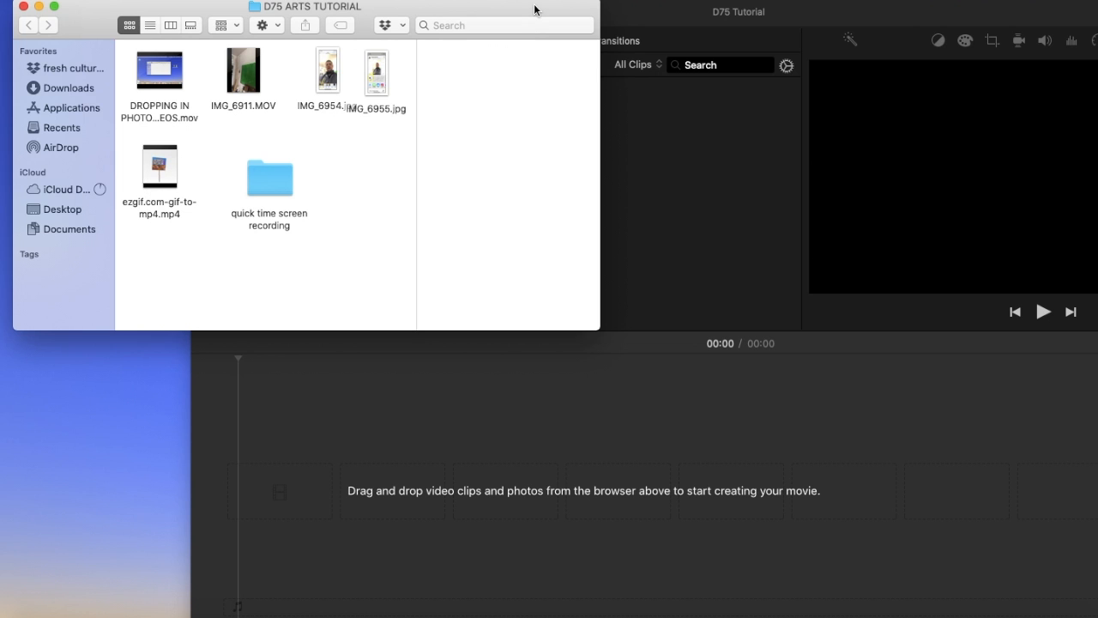
pyautogui.moveTo(535, 11); pyautogui.dragTo(411, 8)
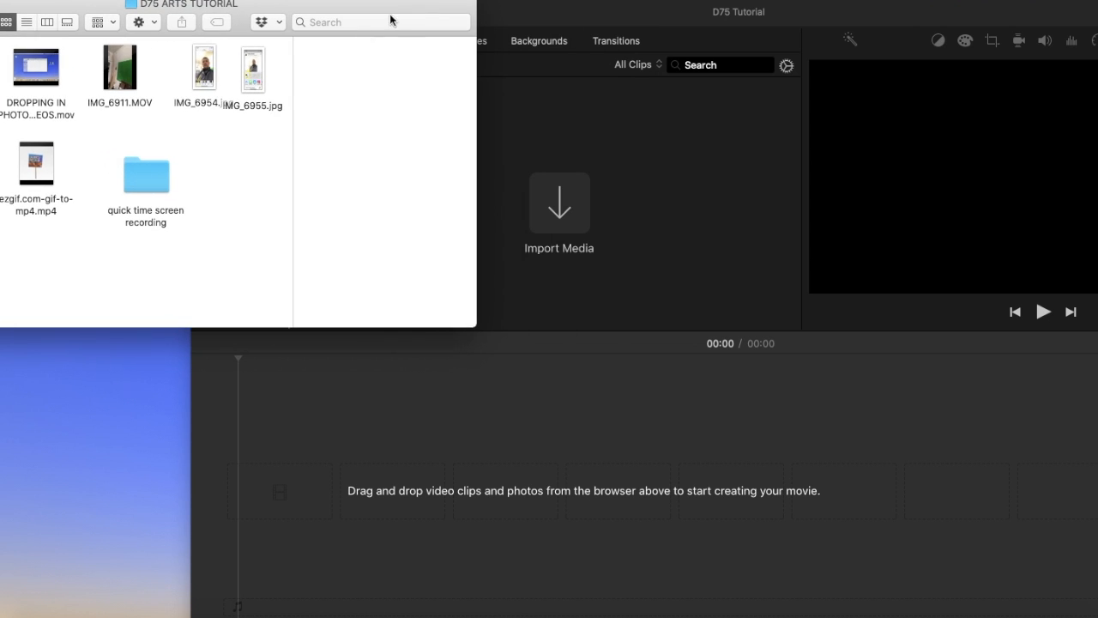
# Step: Import ezgif.com-gif-to-mp4.mp4 and IMG_6911.MOV from the folder into the D75 Tutorial project's media
pyautogui.click(43, 170)
pyautogui.moveTo(249, 141); pyautogui.dragTo(677, 197)
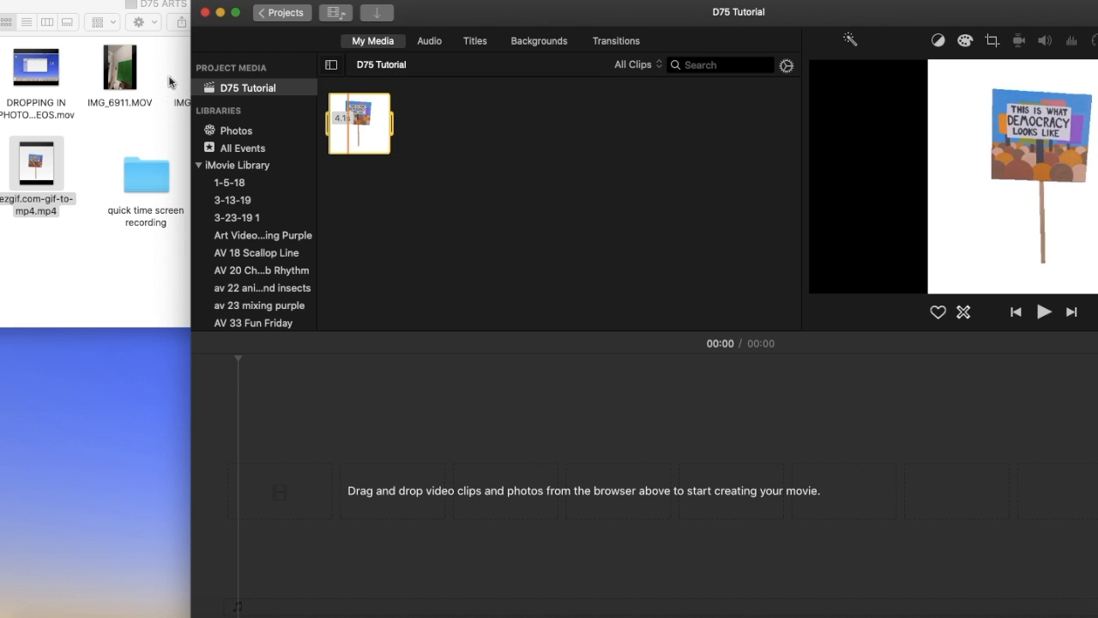
pyautogui.moveTo(112, 74); pyautogui.dragTo(450, 127)
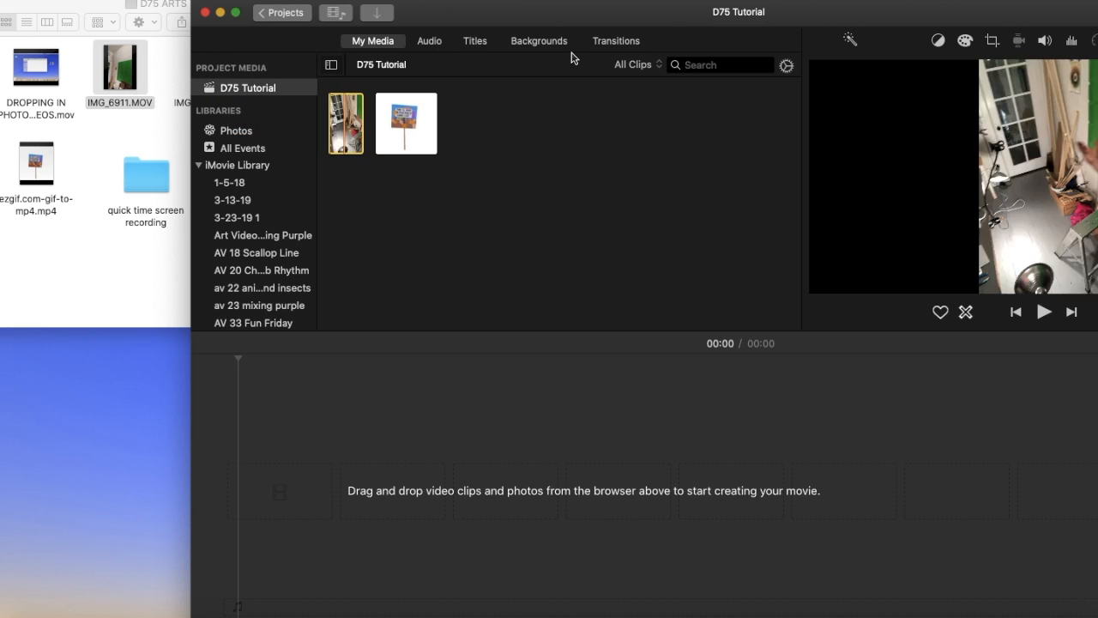
# Step: Place the protest sign clip at the start of the timeline and overlay the IMG_6911 video above it as a cutaway
pyautogui.moveTo(541, 16); pyautogui.dragTo(359, 10)
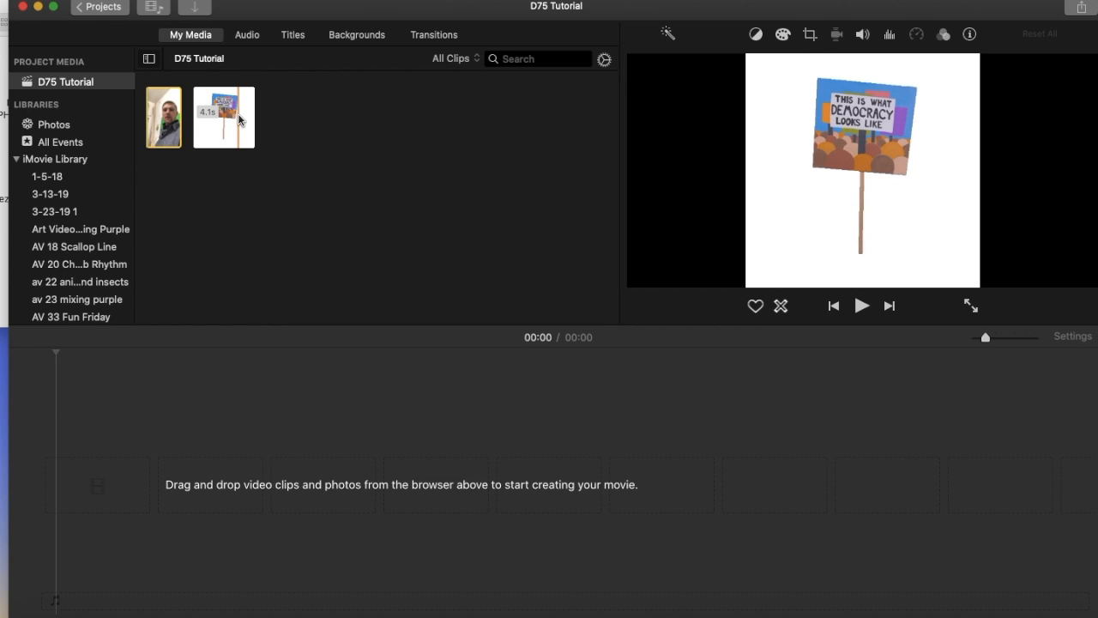
pyautogui.moveTo(239, 120); pyautogui.dragTo(122, 503)
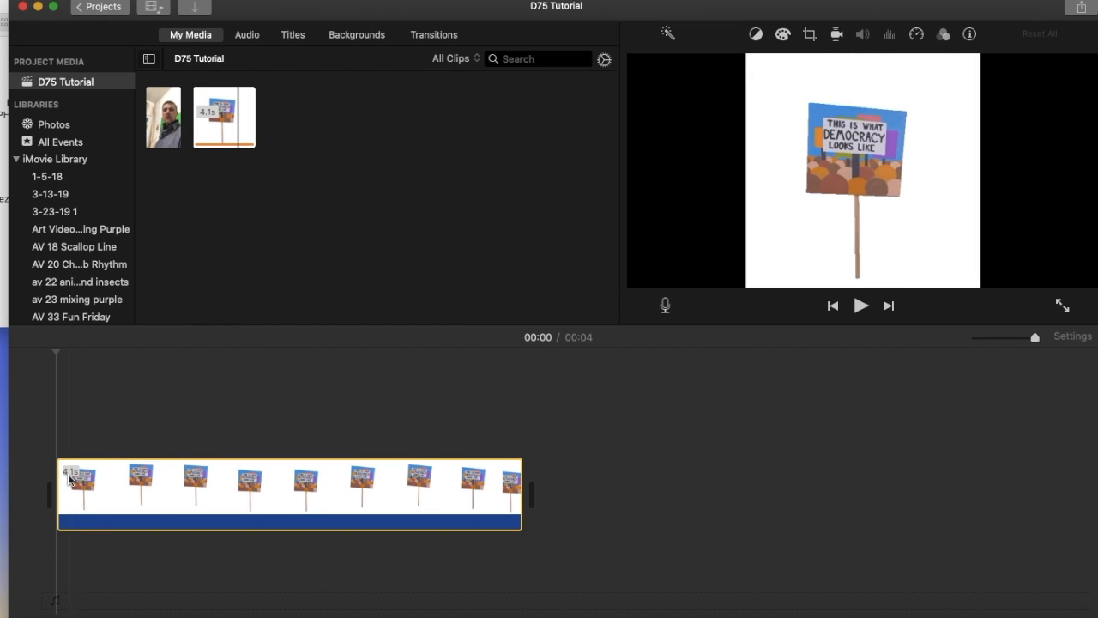
pyautogui.click(164, 127)
pyautogui.moveTo(156, 175); pyautogui.dragTo(60, 421)
pyautogui.click(124, 426)
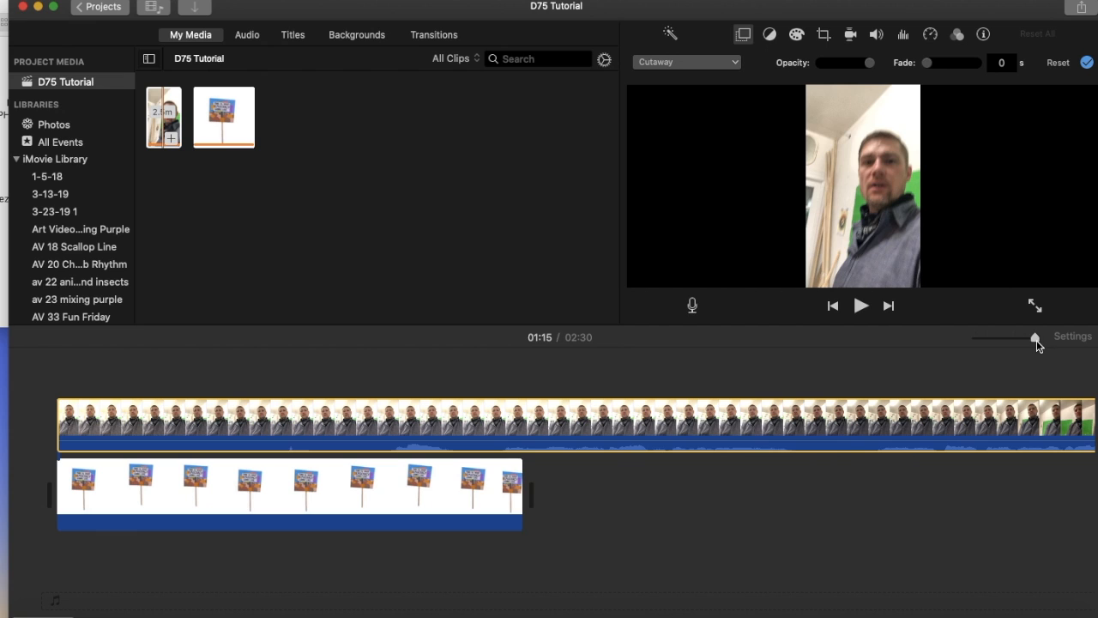
# Step: Copy the protest sign clip in the timeline and paste it until three copies run under the overlay video
pyautogui.moveTo(1037, 340); pyautogui.dragTo(991, 345)
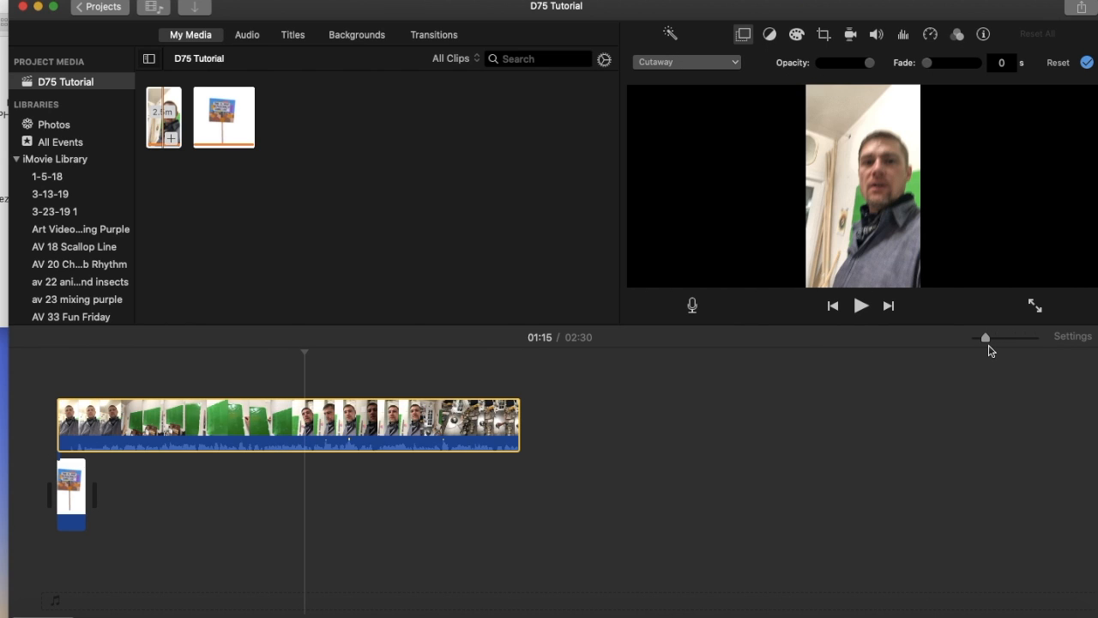
pyautogui.moveTo(985, 349); pyautogui.dragTo(976, 348)
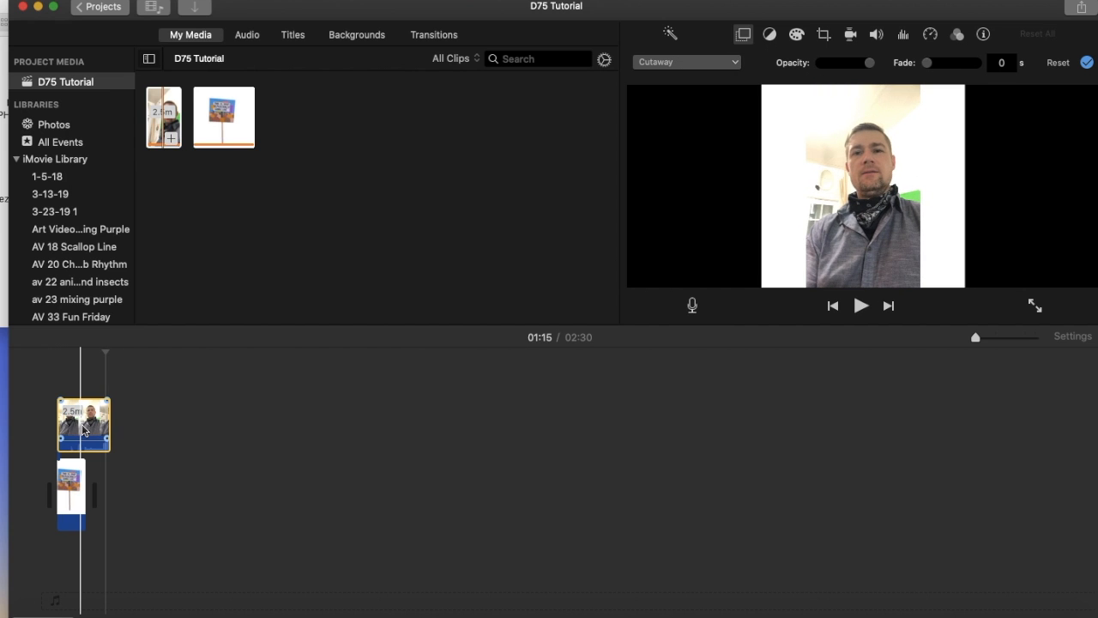
pyautogui.click(72, 483)
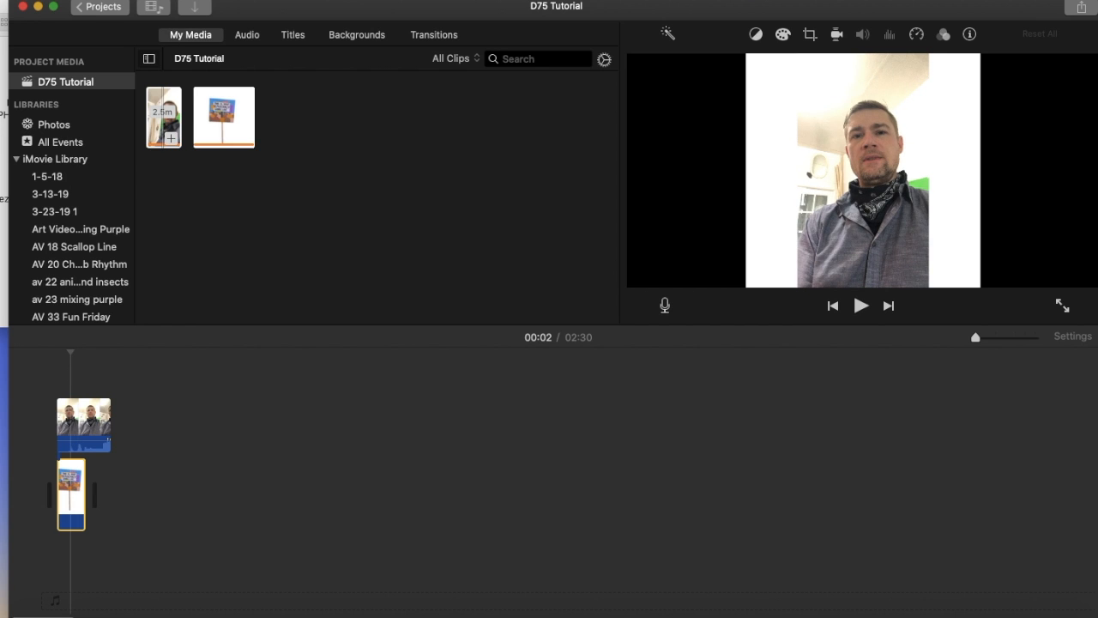
pyautogui.click(128, 0)
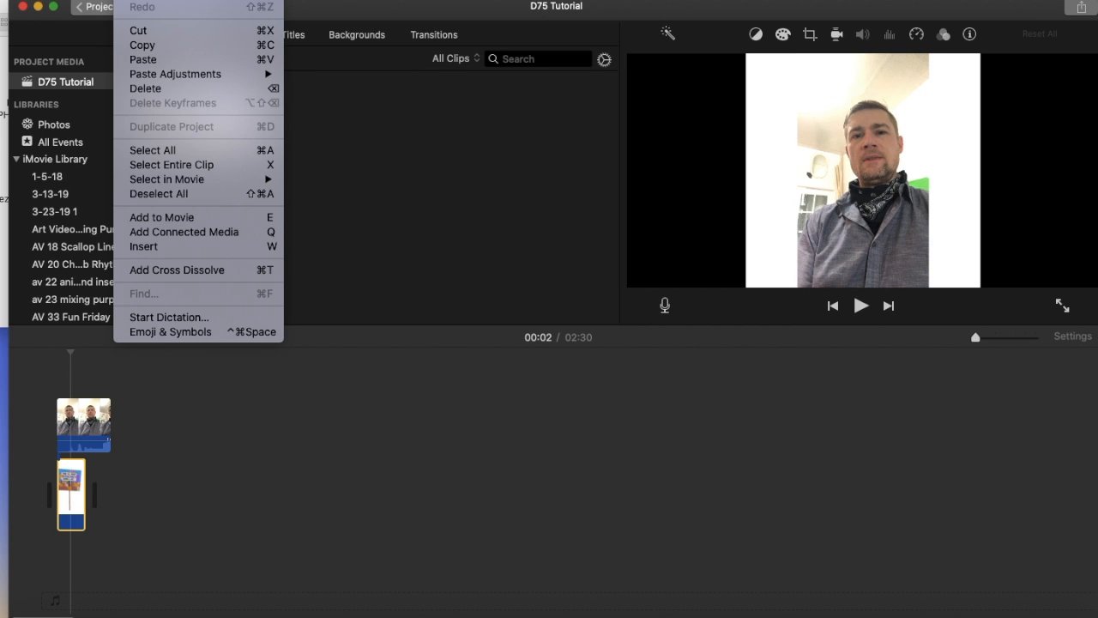
pyautogui.click(141, 47)
pyautogui.click(130, 0)
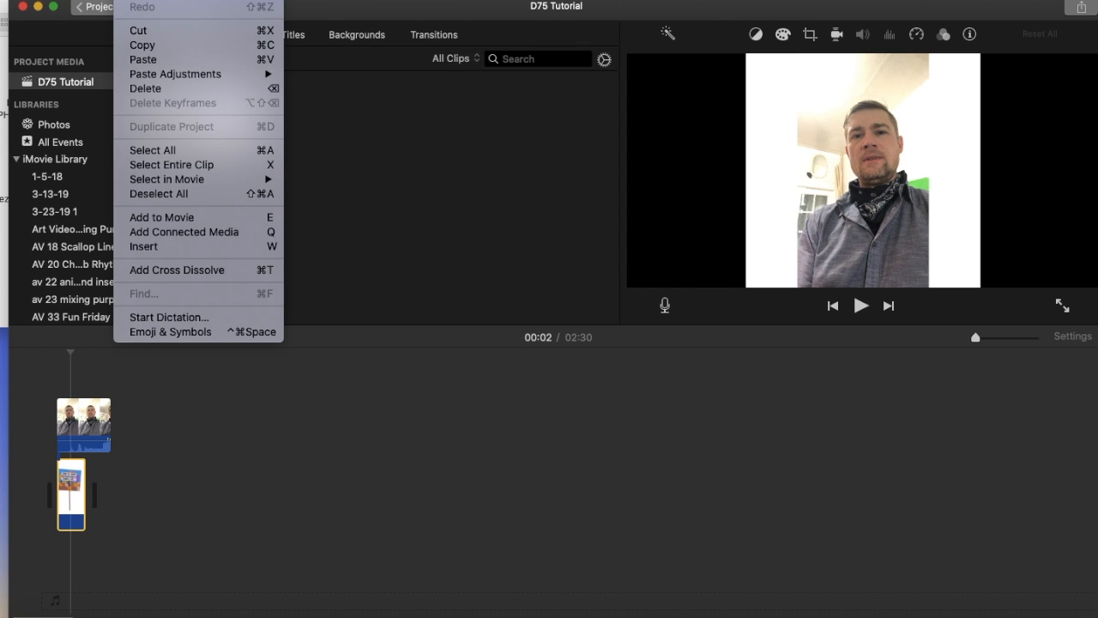
pyautogui.click(142, 60)
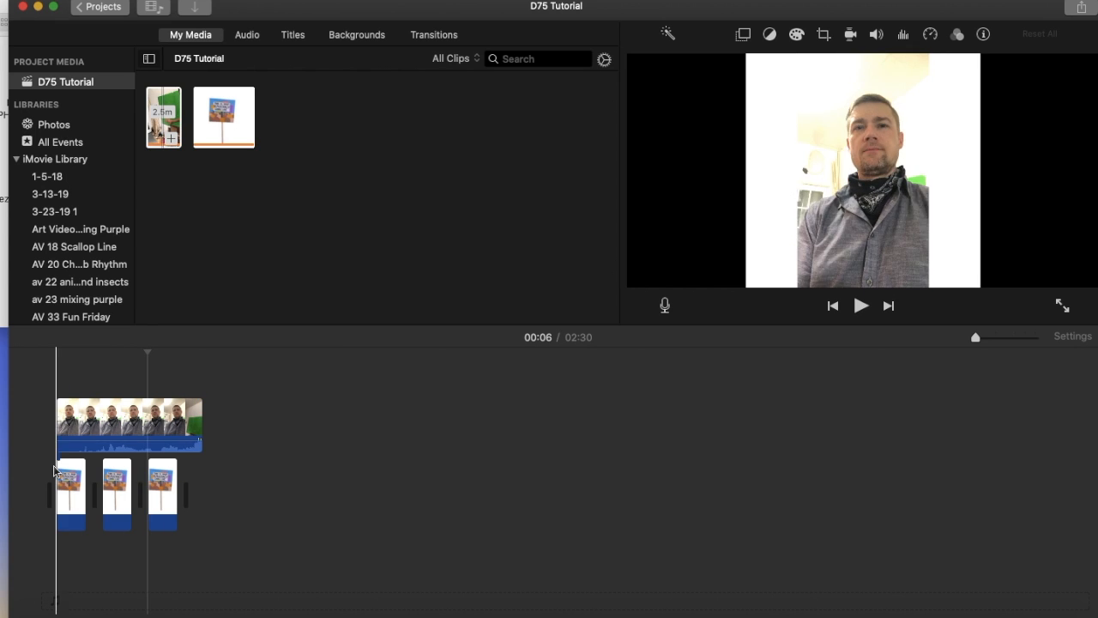
# Step: Paste more copies of the protest sign clip under the overlay video to make seven in a row
pyautogui.moveTo(204, 489); pyautogui.dragTo(41, 478)
pyautogui.click(126, 1)
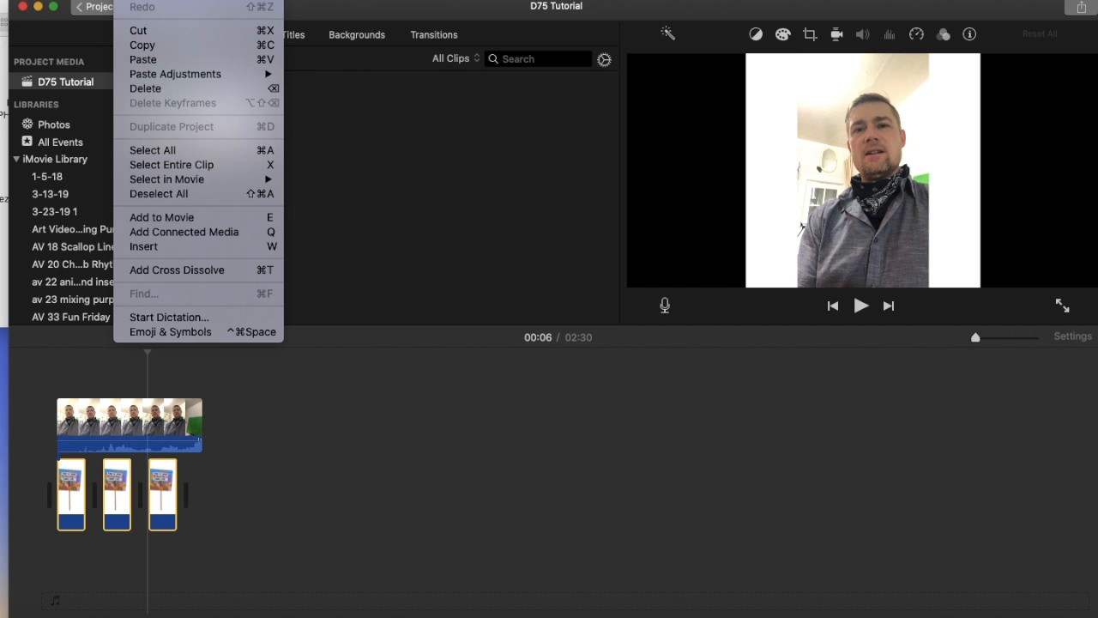
pyautogui.click(138, 60)
pyautogui.click(126, 1)
pyautogui.click(142, 59)
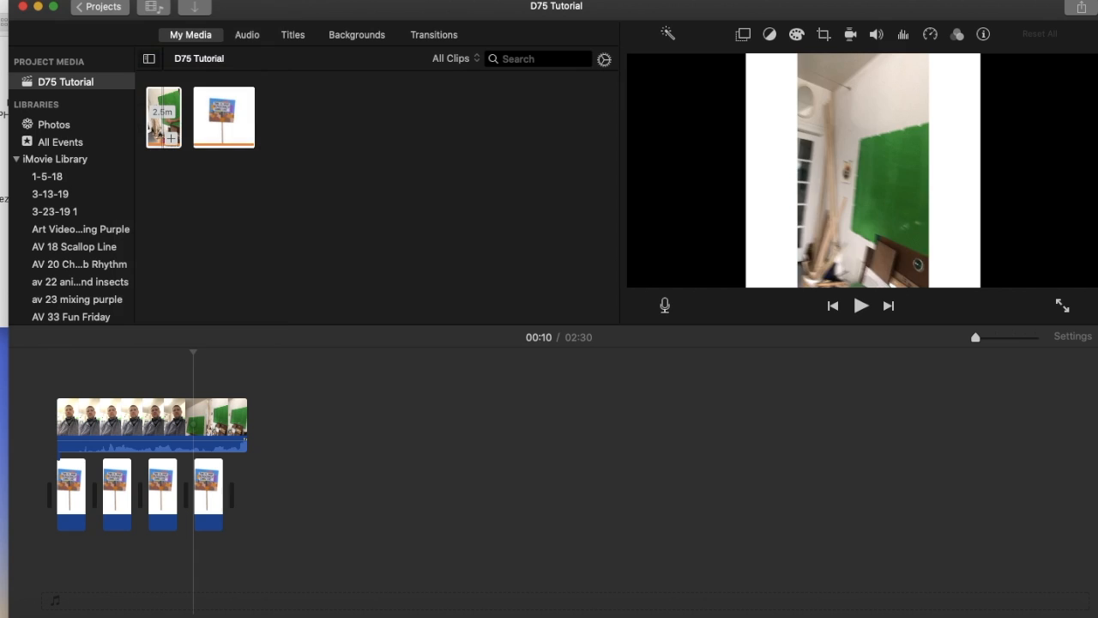
pyautogui.click(126, 1)
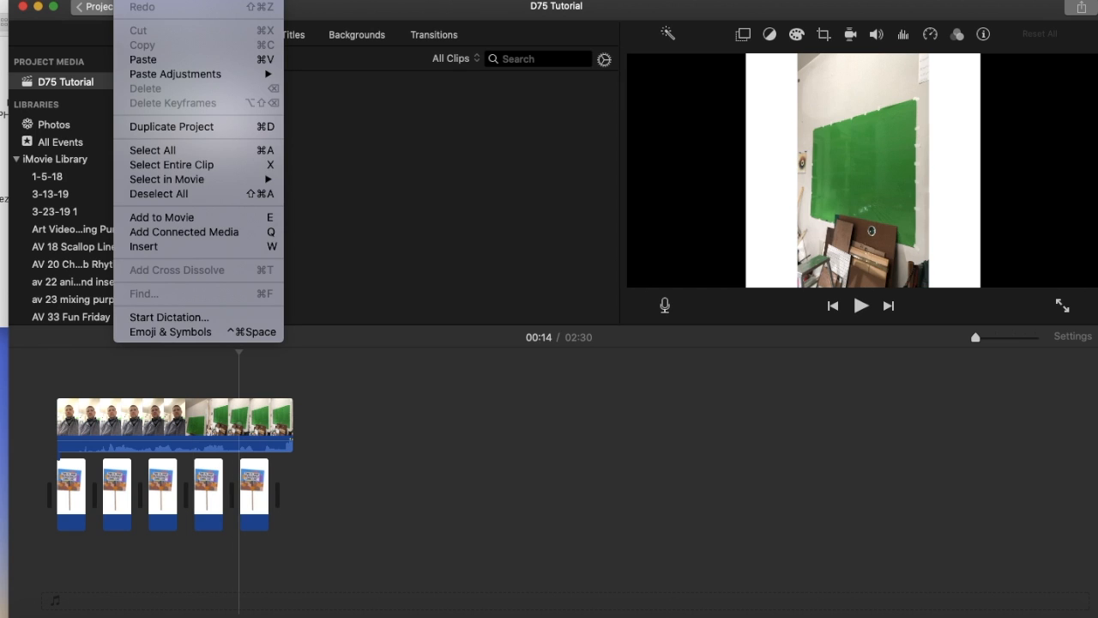
pyautogui.click(142, 59)
pyautogui.click(126, 1)
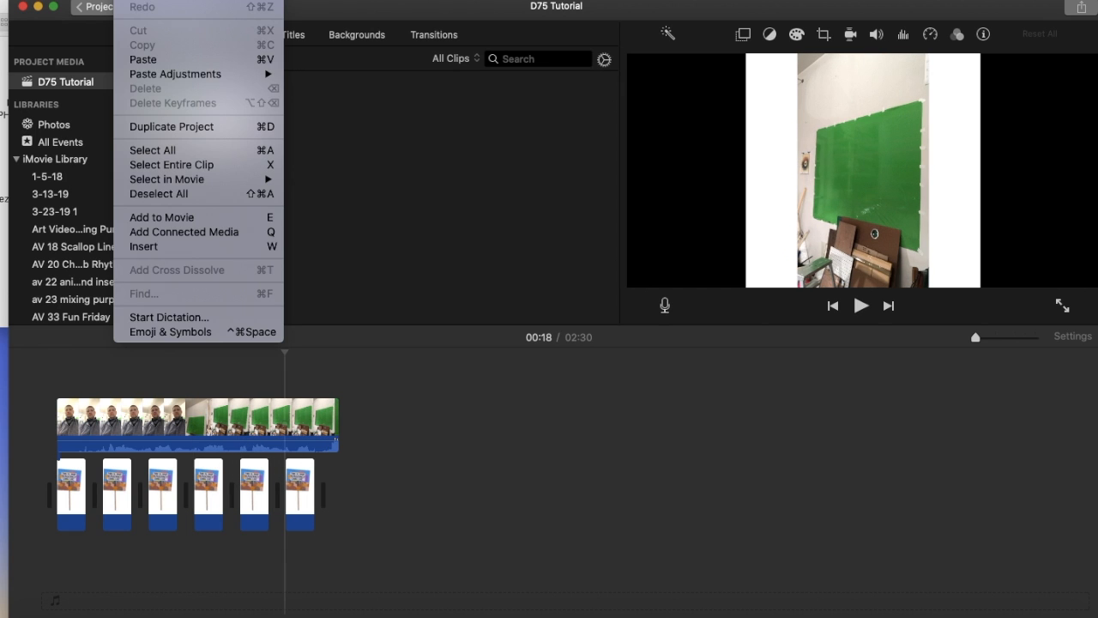
pyautogui.click(139, 60)
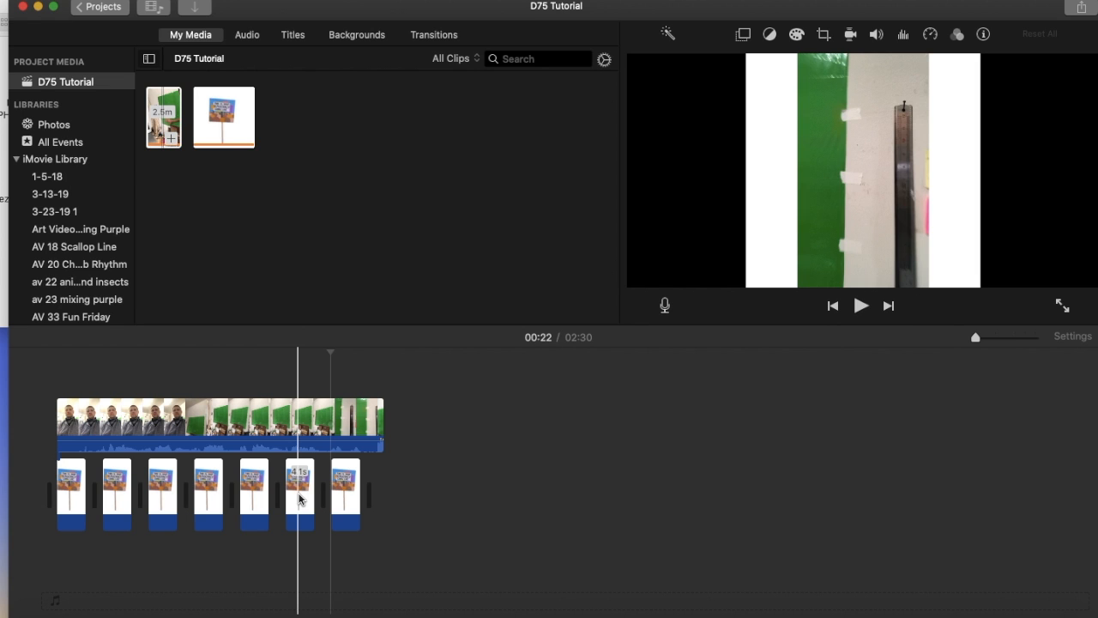
# Step: Paste three more copies of the protest sign clip under the overlay video to make ten in a row
pyautogui.click(293, 446)
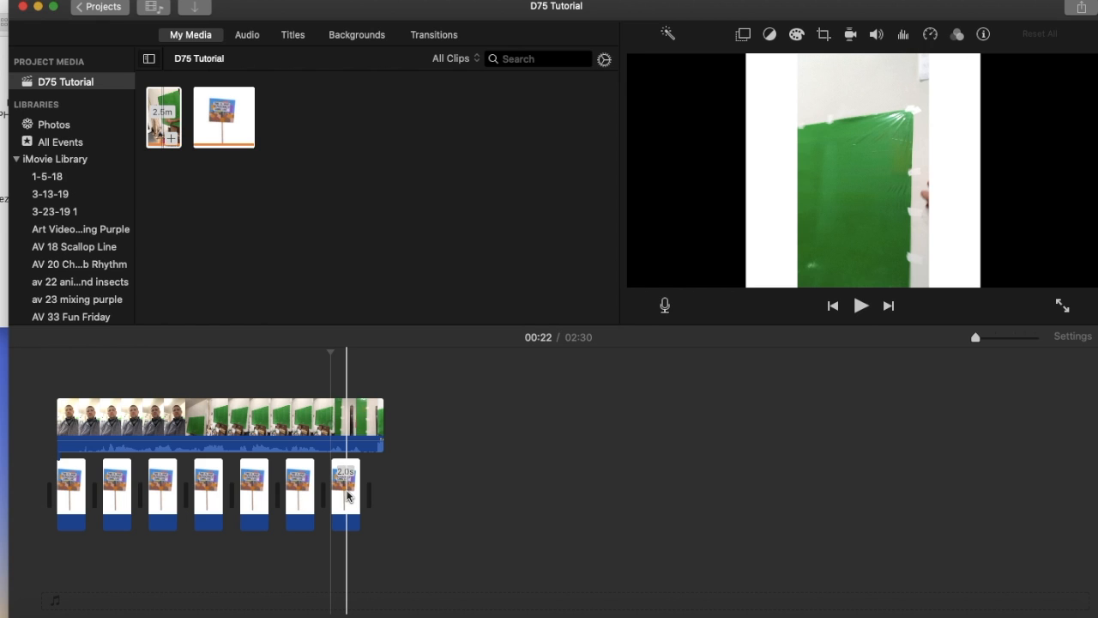
pyautogui.click(354, 435)
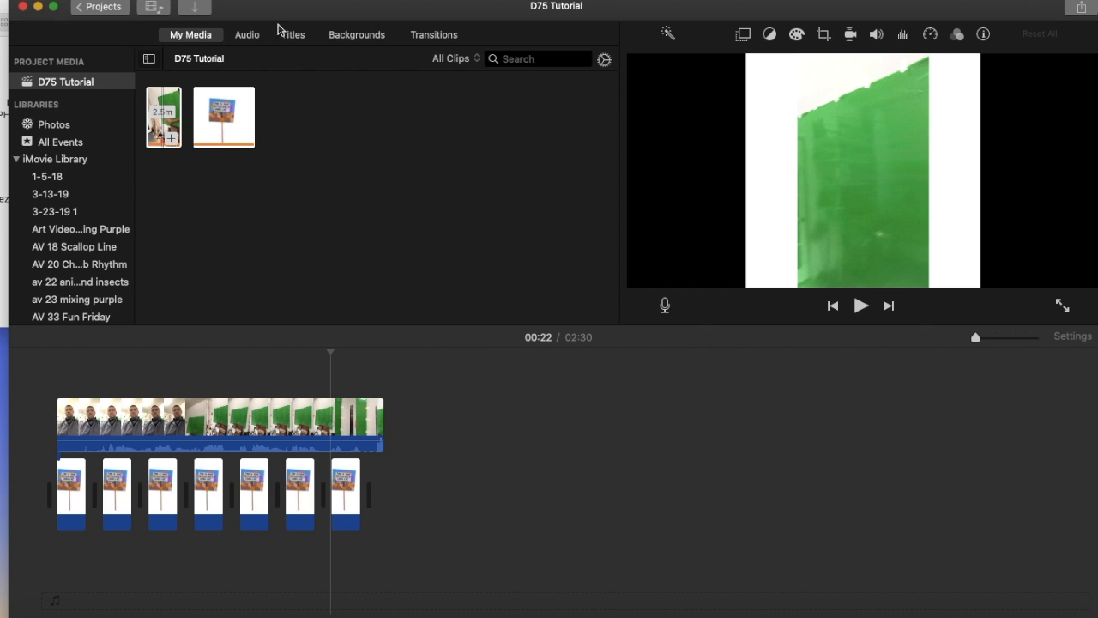
pyautogui.click(126, 0)
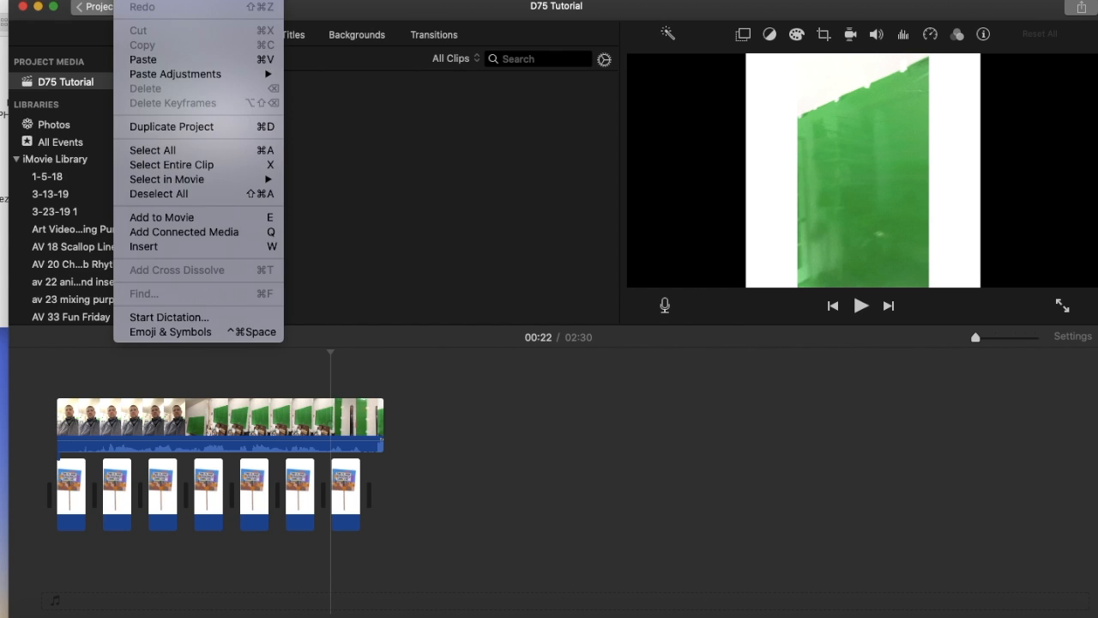
pyautogui.click(143, 59)
pyautogui.click(142, 0)
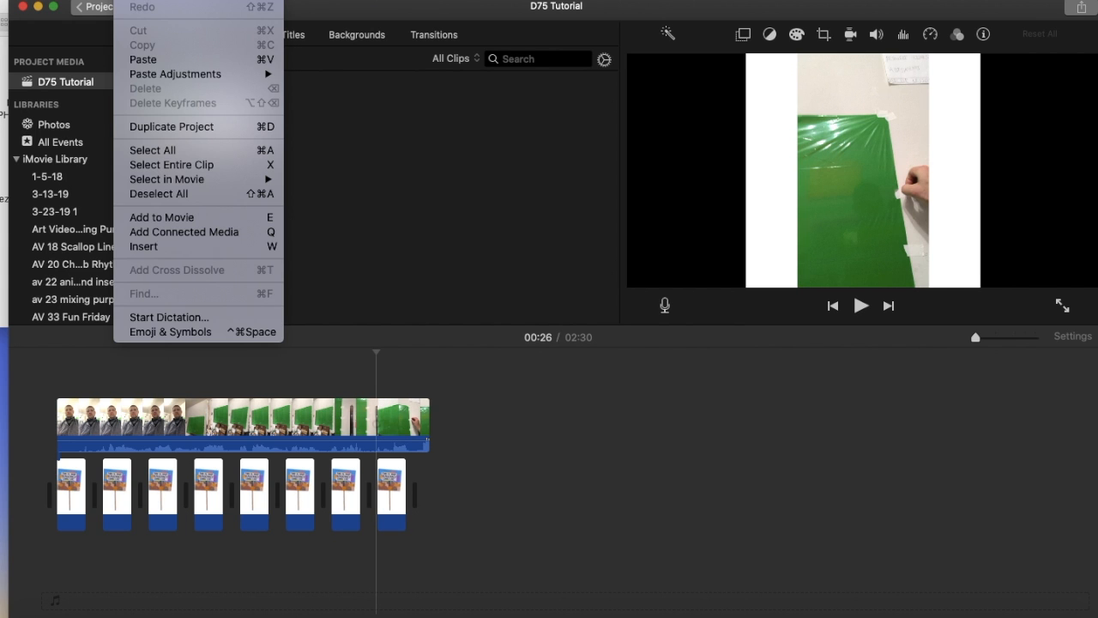
pyautogui.click(147, 62)
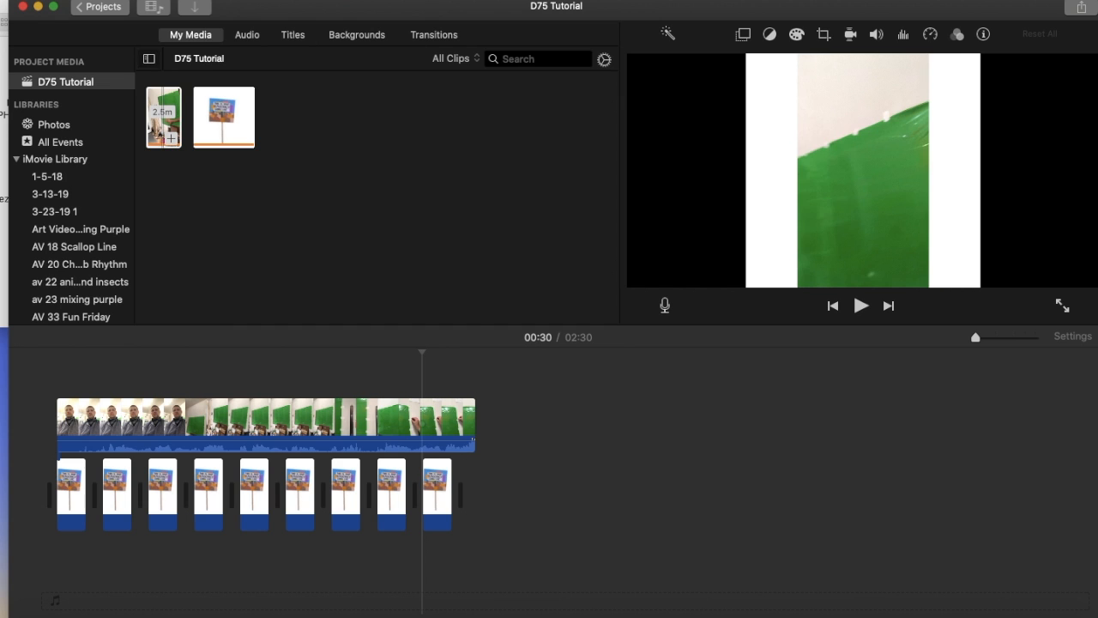
pyautogui.click(140, 0)
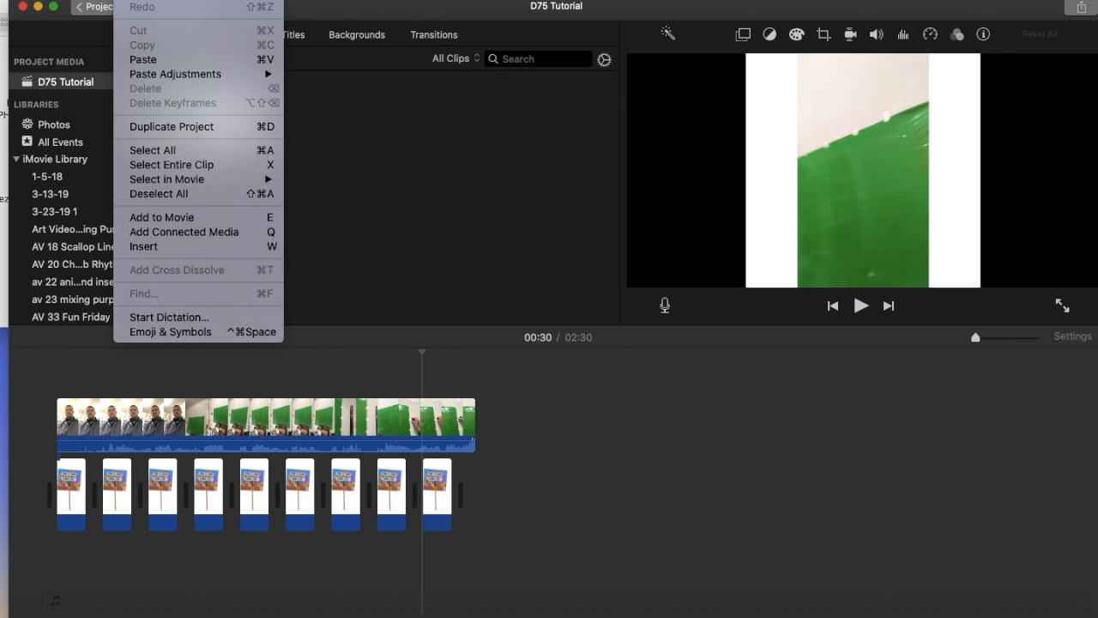
pyautogui.click(143, 59)
# Step: Add another three pasted protest sign clips to the end of the background row, bringing it to thirteen
pyautogui.click(140, 0)
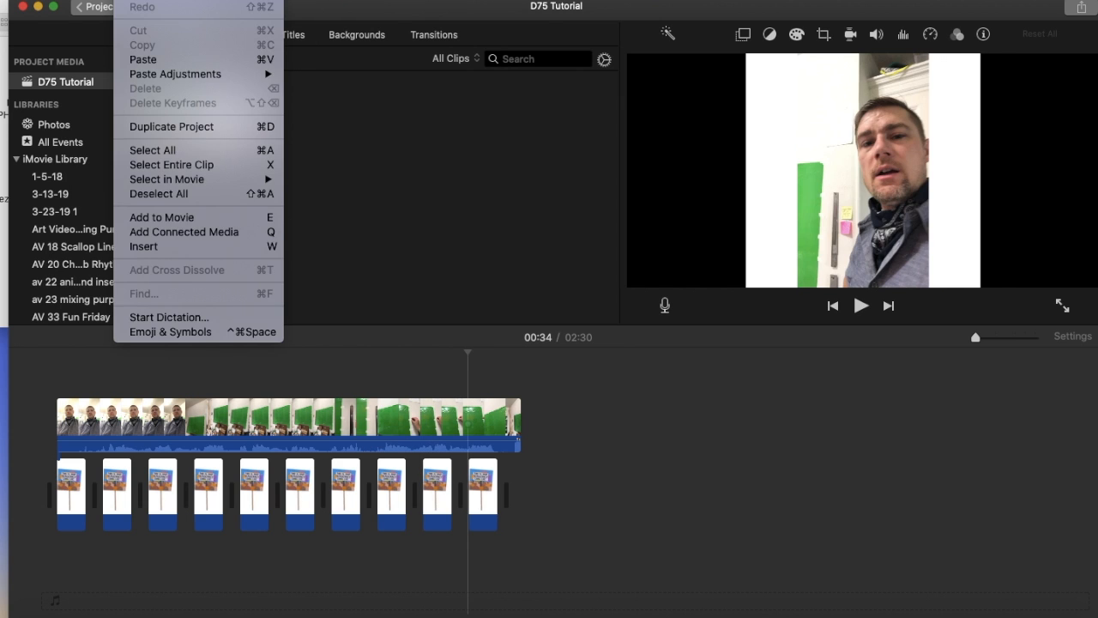
pyautogui.click(142, 59)
pyautogui.click(139, 0)
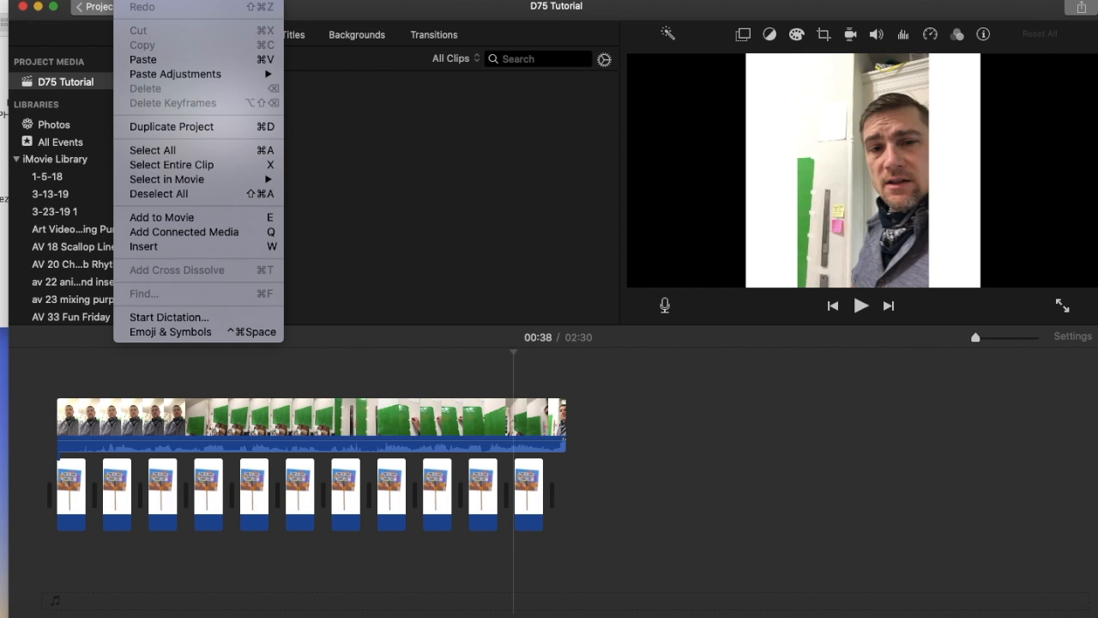
pyautogui.click(142, 60)
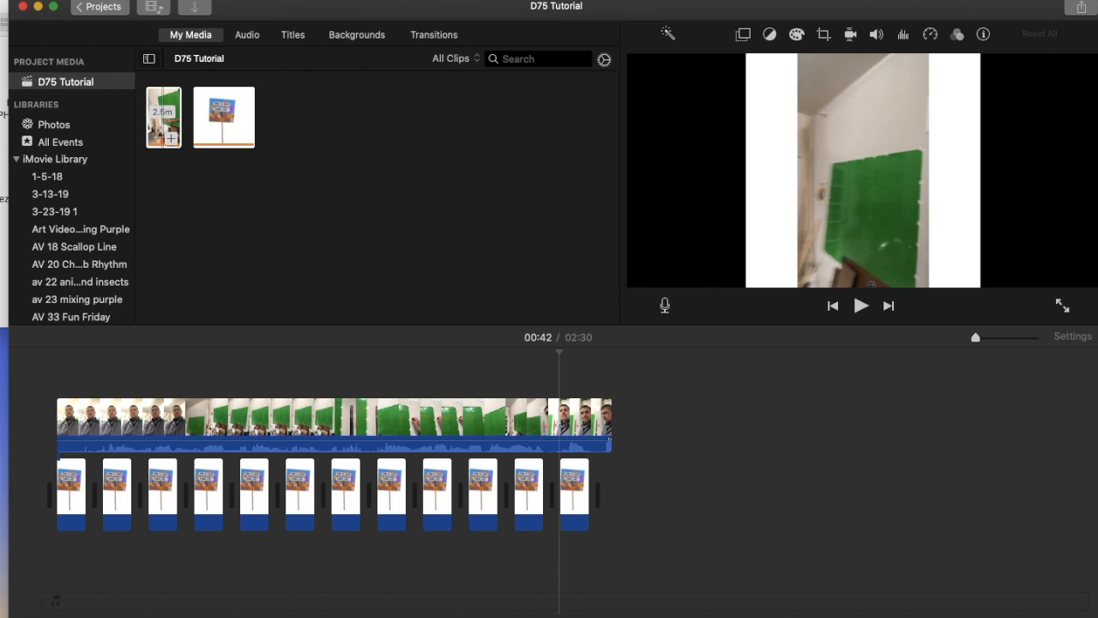
pyautogui.click(139, 0)
pyautogui.click(143, 59)
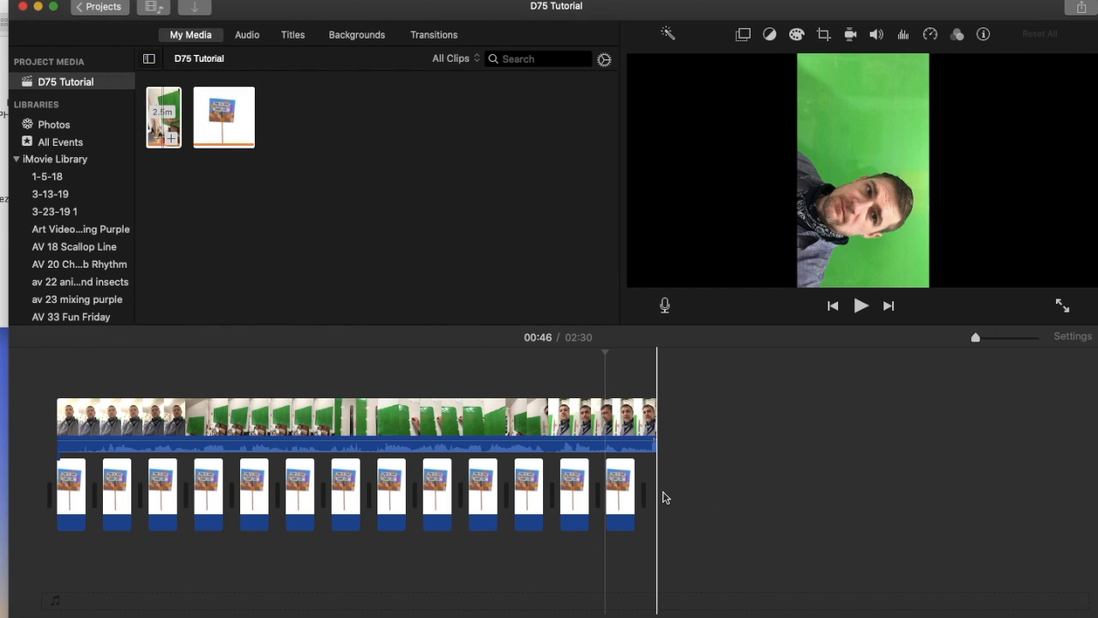
# Step: Select the thirteen protest sign clips and paste one more copy at the end of the row
pyautogui.moveTo(657, 493); pyautogui.dragTo(65, 488)
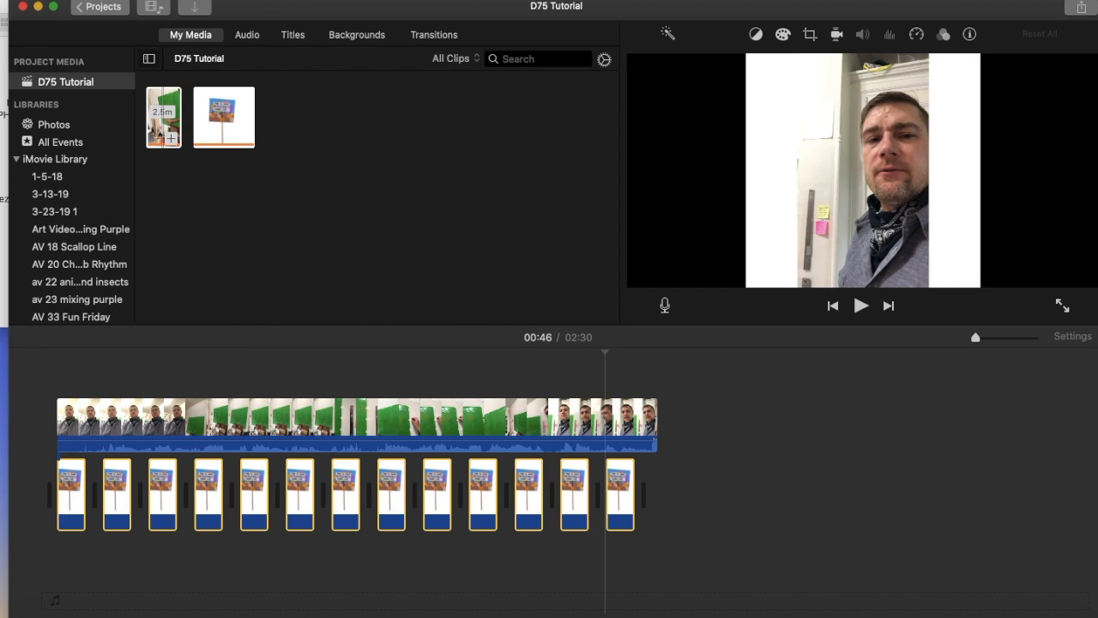
pyautogui.click(107, 0)
pyautogui.click(144, 59)
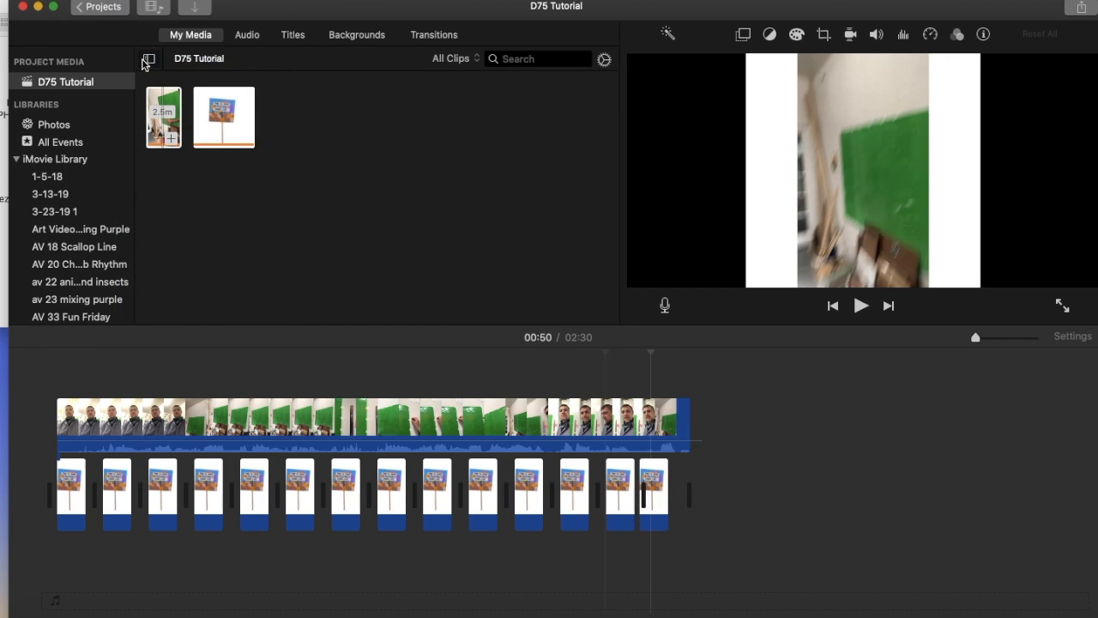
# Step: Copy all fourteen protest sign clips together and paste the group twice at the end of the row
pyautogui.moveTo(722, 498); pyautogui.dragTo(53, 467)
pyautogui.click(127, 0)
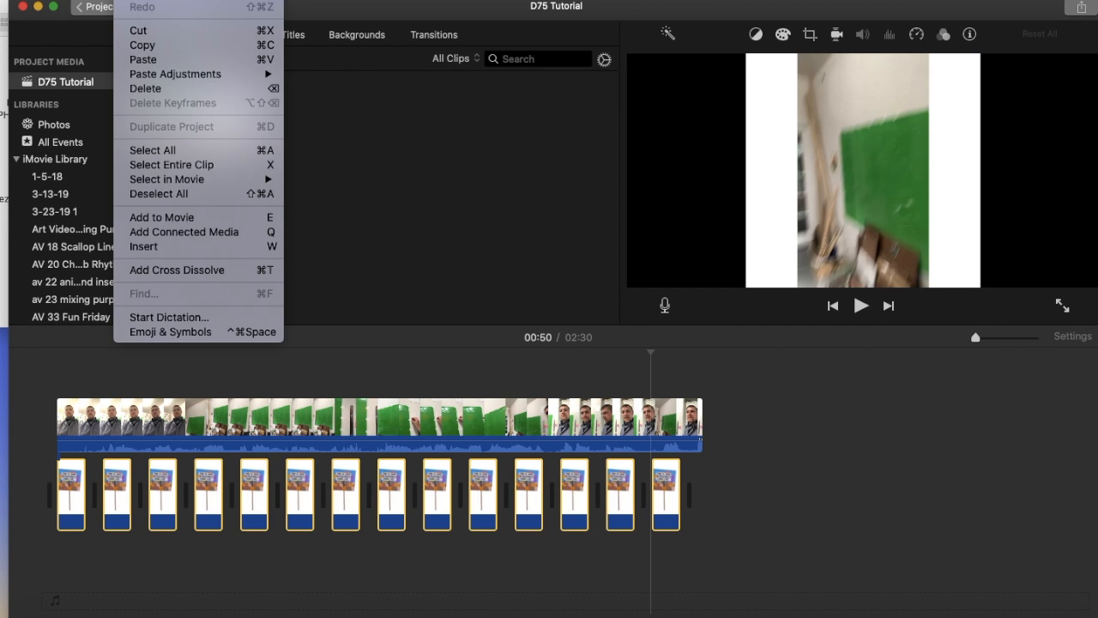
pyautogui.click(142, 44)
pyautogui.click(127, 0)
pyautogui.click(144, 59)
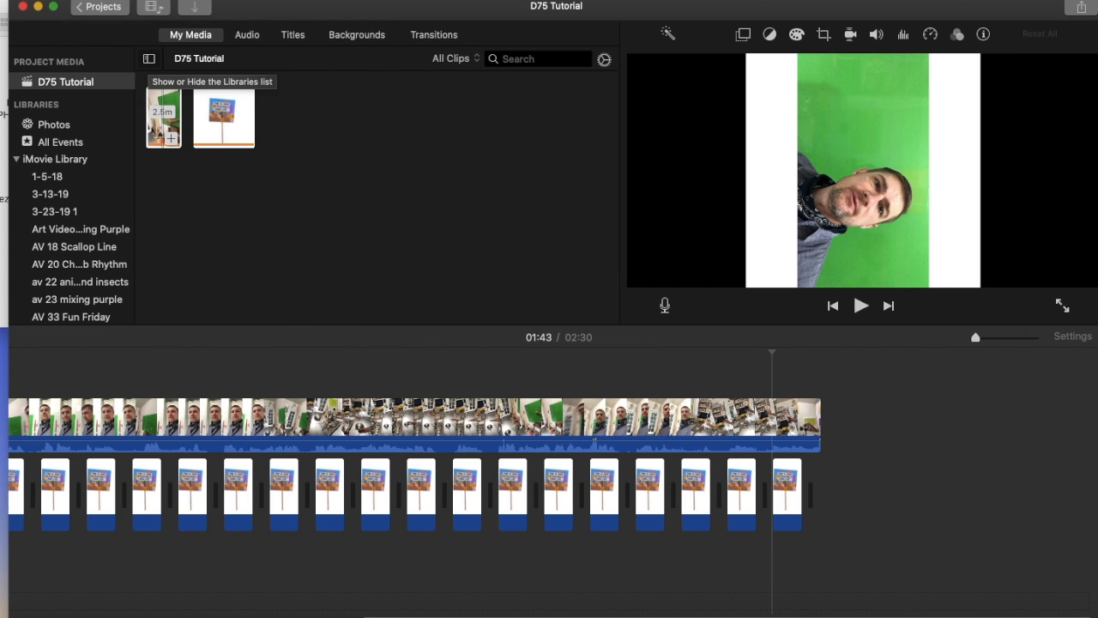
pyautogui.click(127, 0)
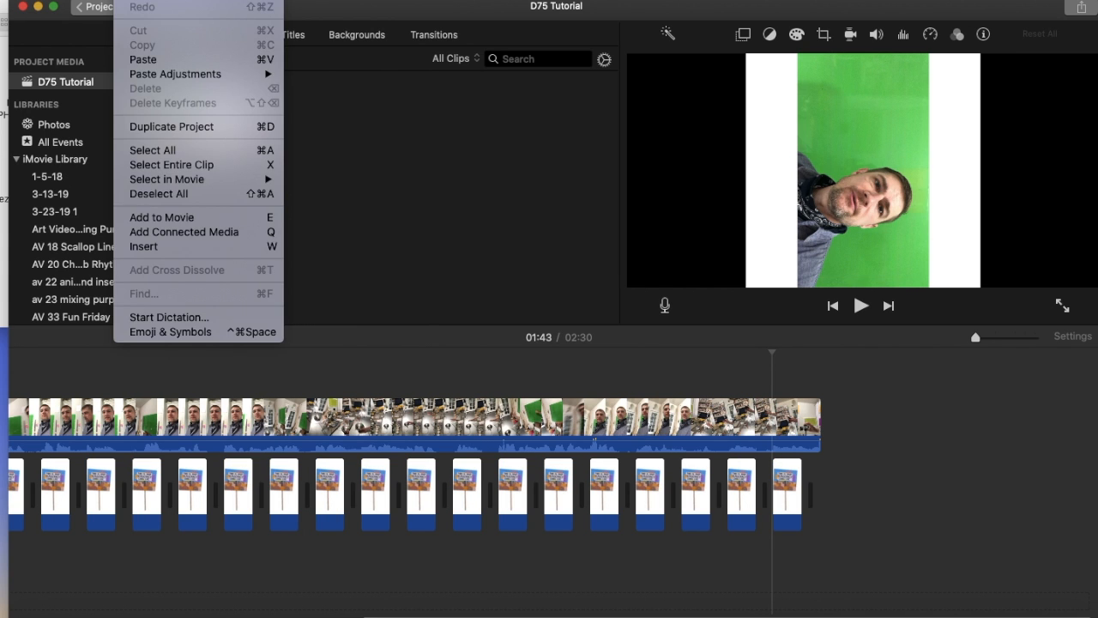
pyautogui.click(152, 61)
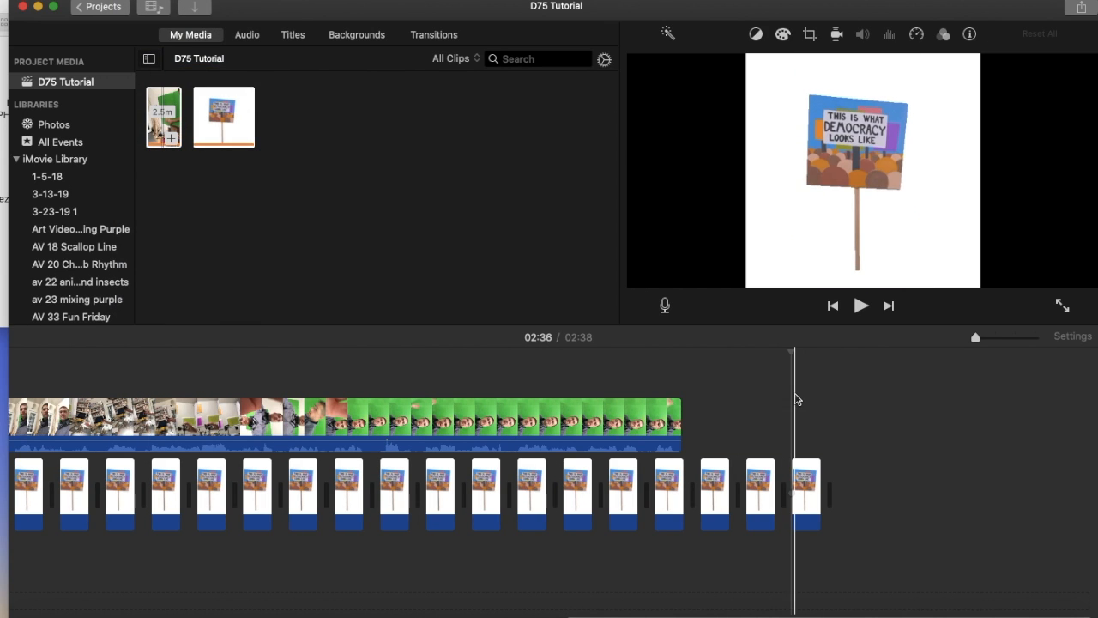
# Step: Delete the three surplus protest sign clips that run past the end of the overlay video
pyautogui.click(850, 446)
pyautogui.moveTo(854, 459); pyautogui.dragTo(708, 468)
pyautogui.press('Delete')
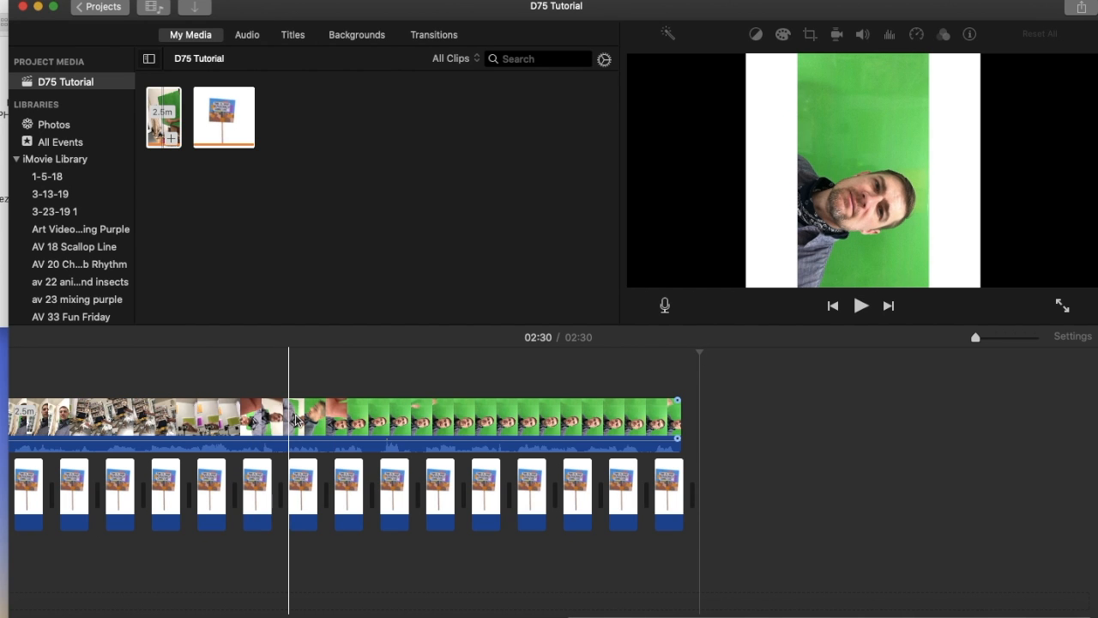
pyautogui.hscroll(-11, 313, 422)
pyautogui.hscroll(-5, 312, 422)
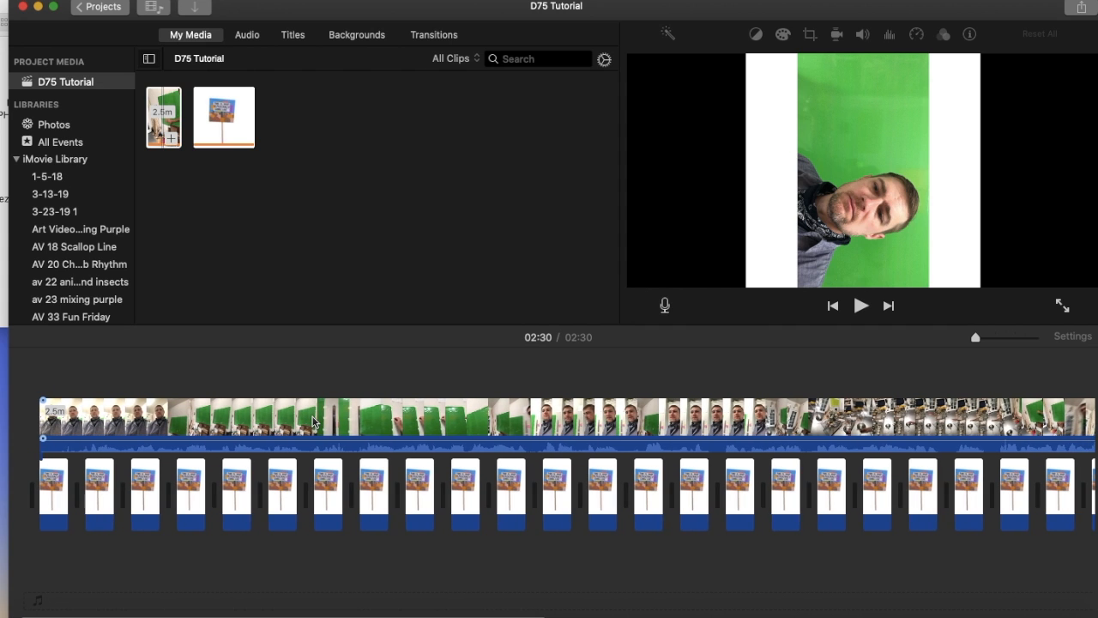
pyautogui.hscroll(1, 313, 421)
pyautogui.hscroll(-1, 312, 421)
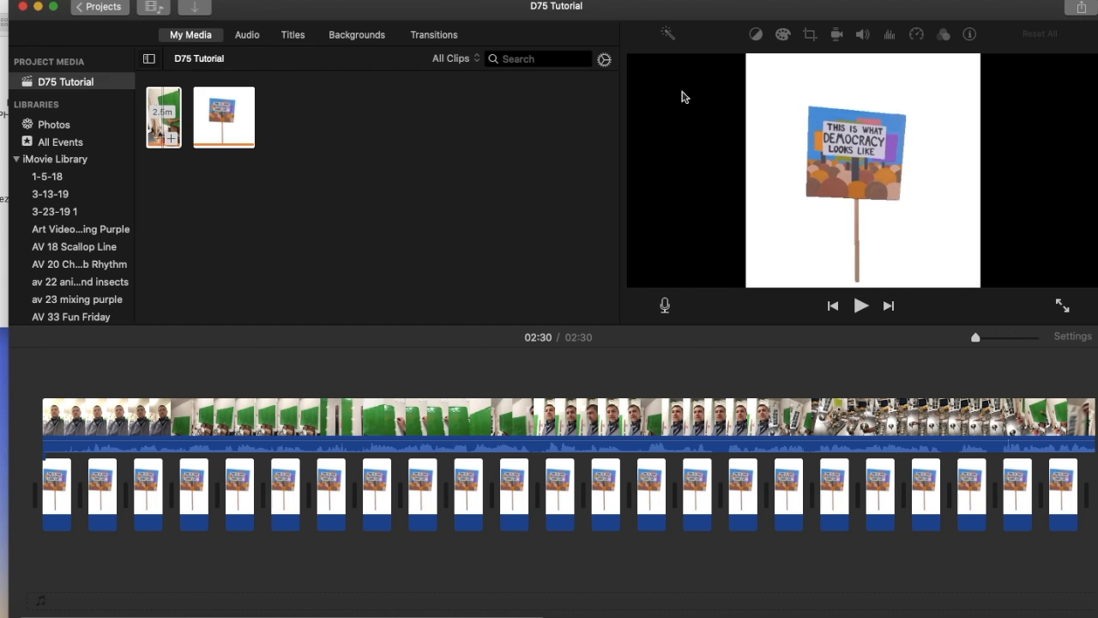
# Step: Try the Green/Blue Screen overlay setting on the whole IMG_6911 clip and return it to Cutaway
pyautogui.click(374, 421)
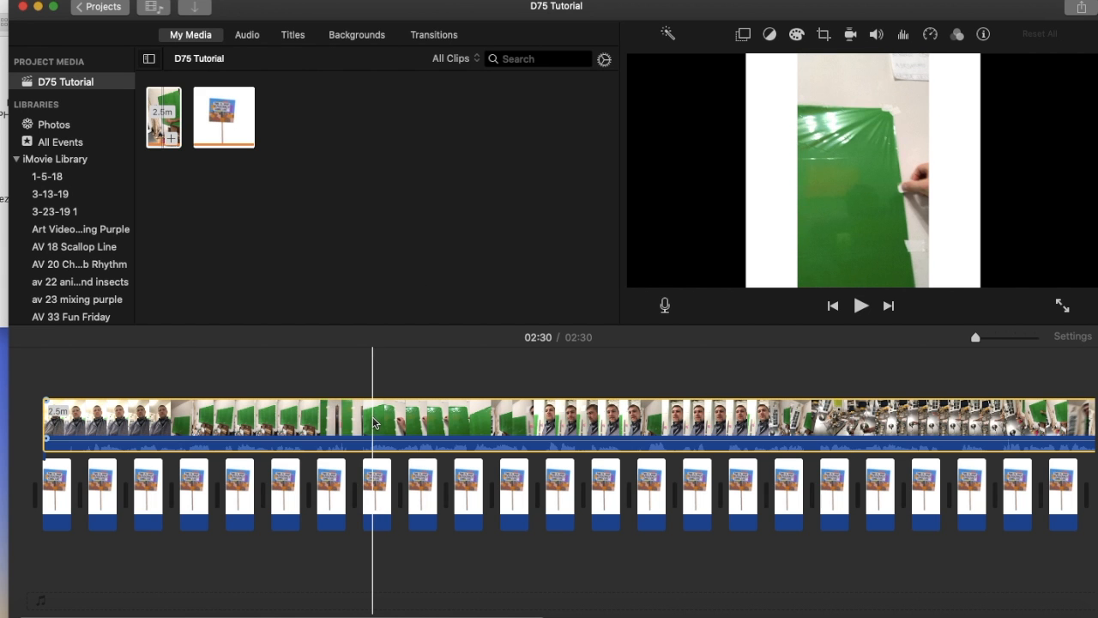
pyautogui.hscroll(14, 380, 422)
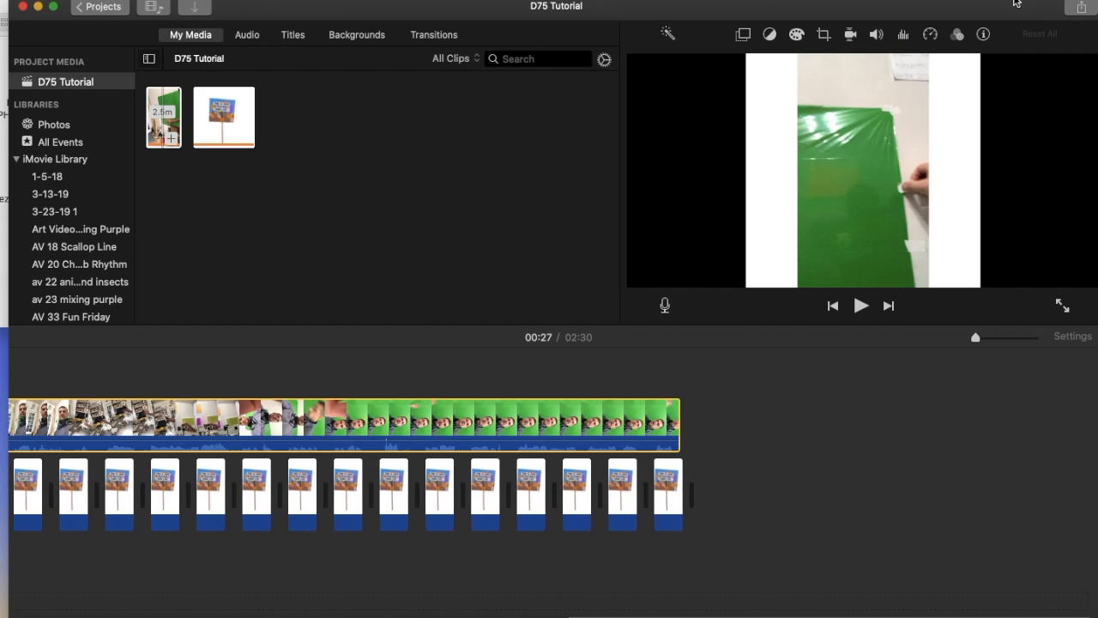
pyautogui.click(743, 35)
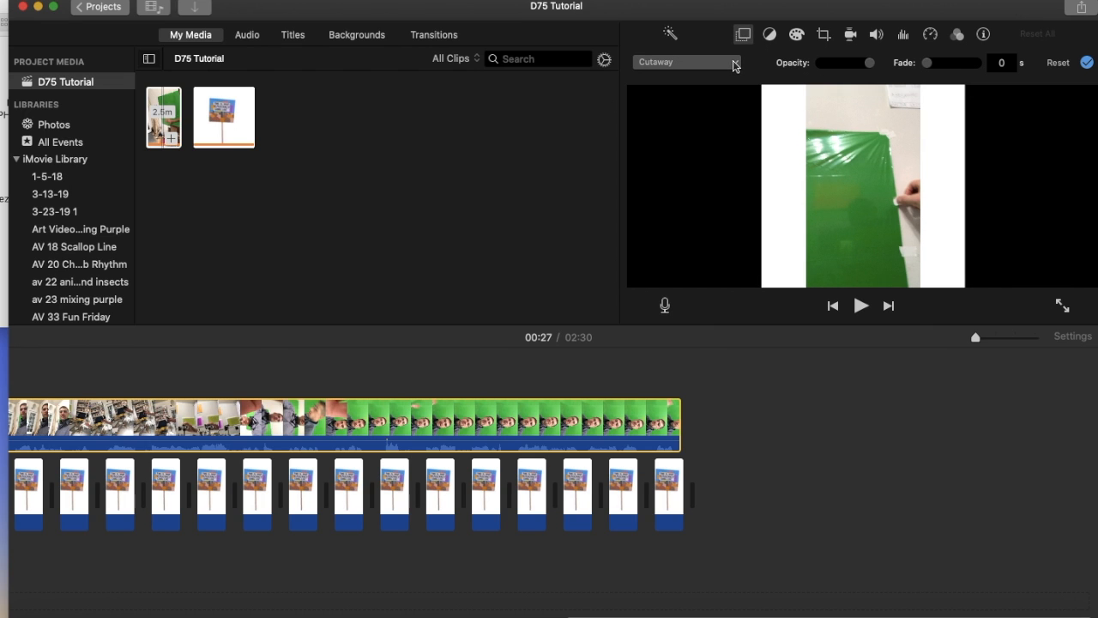
pyautogui.click(734, 62)
pyautogui.click(600, 205)
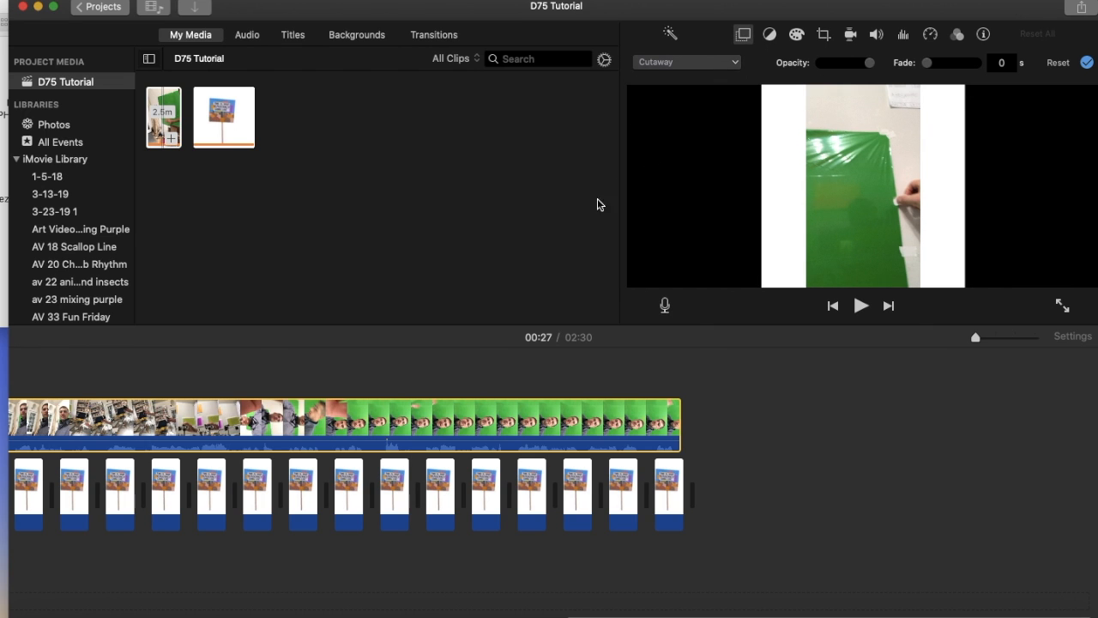
pyautogui.hscroll(-14, 268, 439)
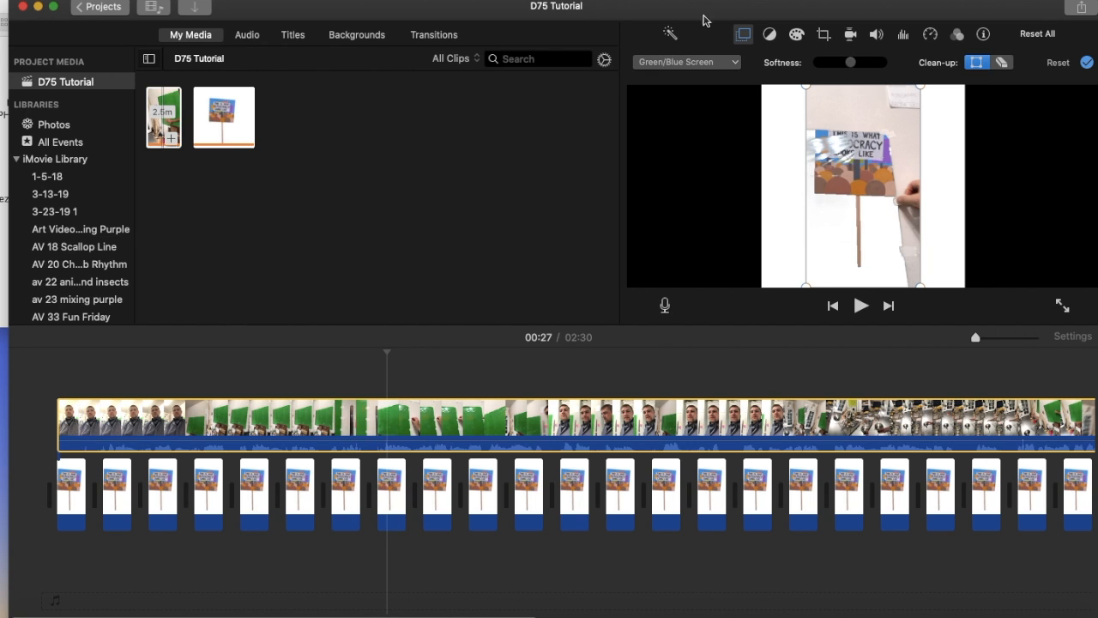
pyautogui.click(735, 63)
pyautogui.click(722, 79)
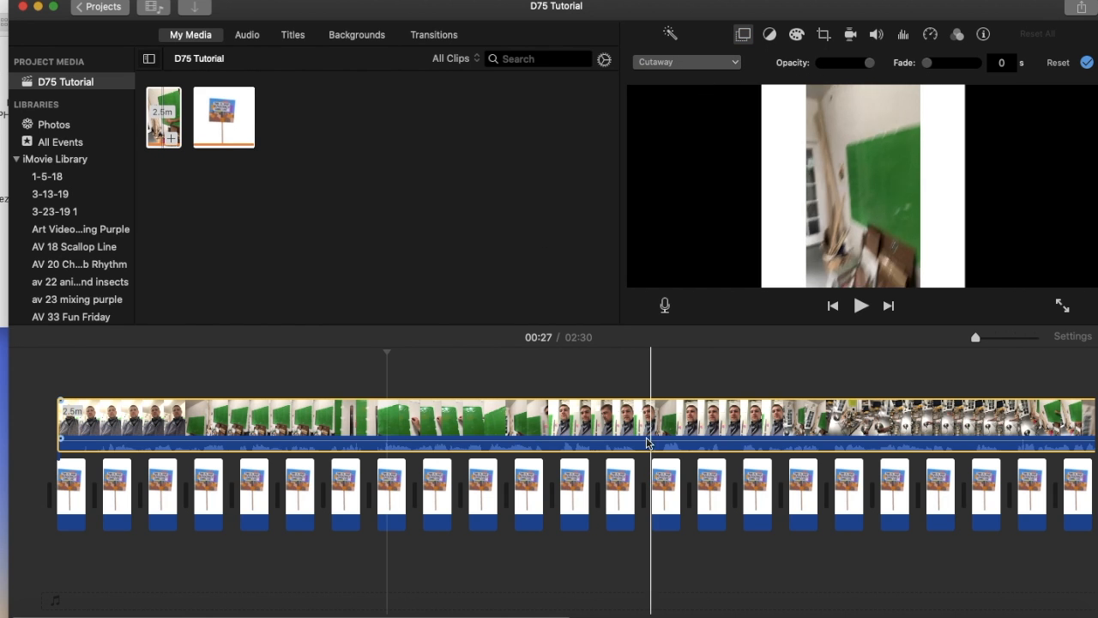
# Step: Split the IMG_6911 overlay clip at 02:04, near the start of the green screen selfie footage
pyautogui.hscroll(5, 644, 442)
pyautogui.hscroll(10, 640, 443)
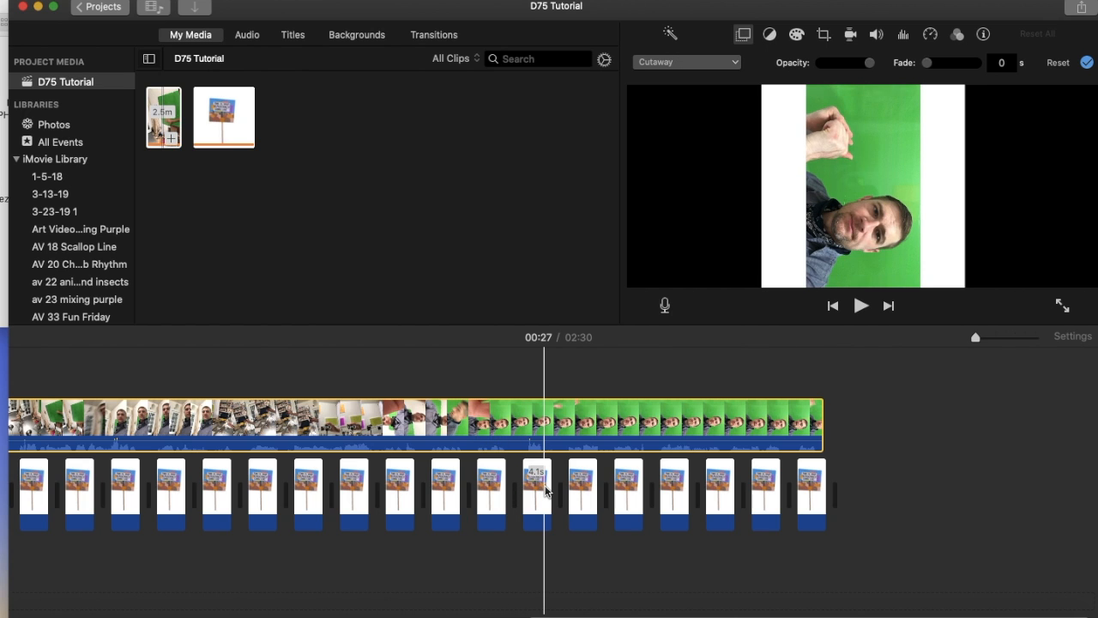
pyautogui.click(546, 491)
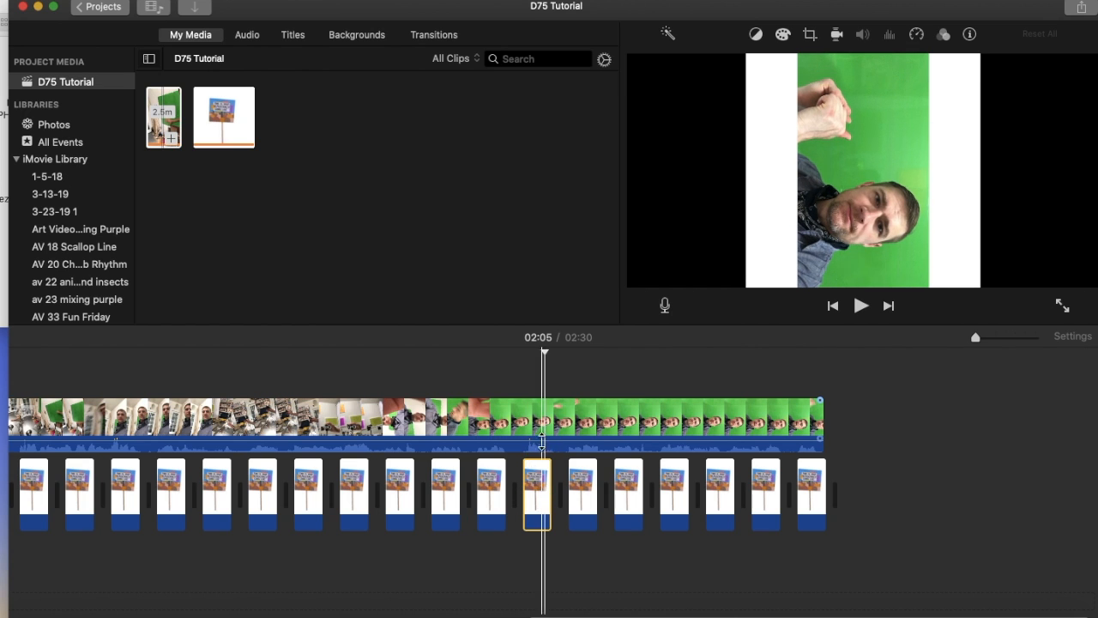
pyautogui.click(541, 433)
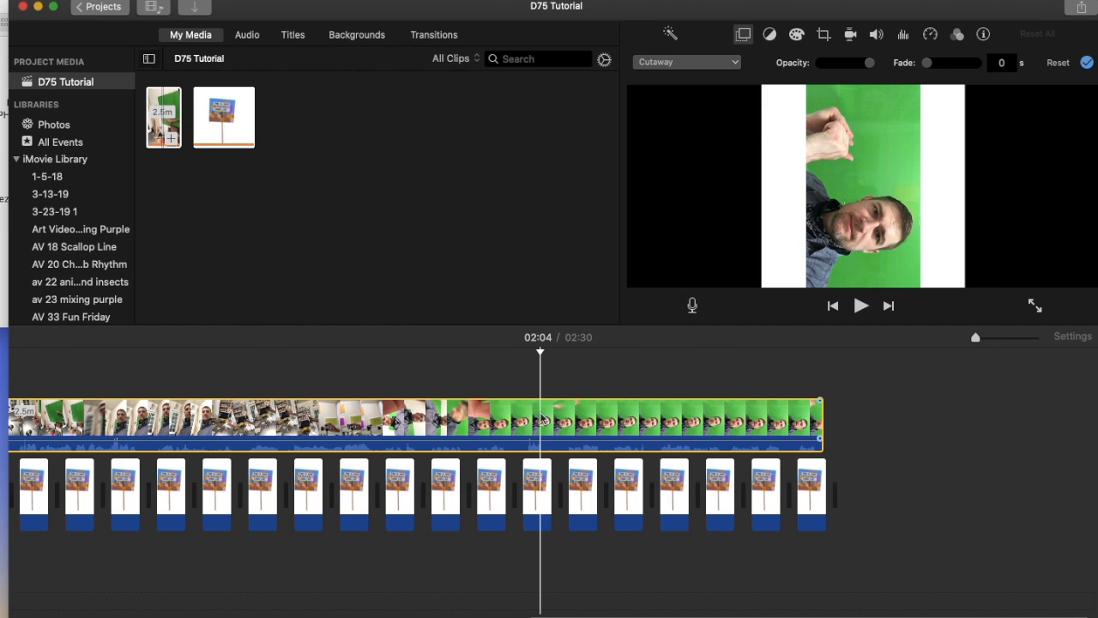
pyautogui.rightClick(543, 418)
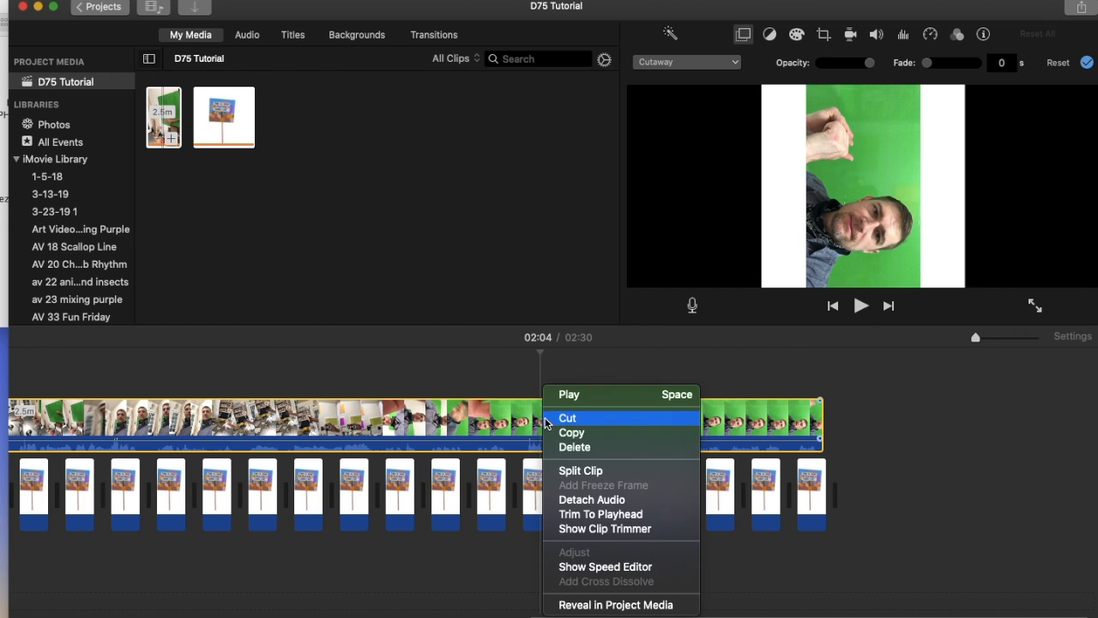
pyautogui.click(566, 472)
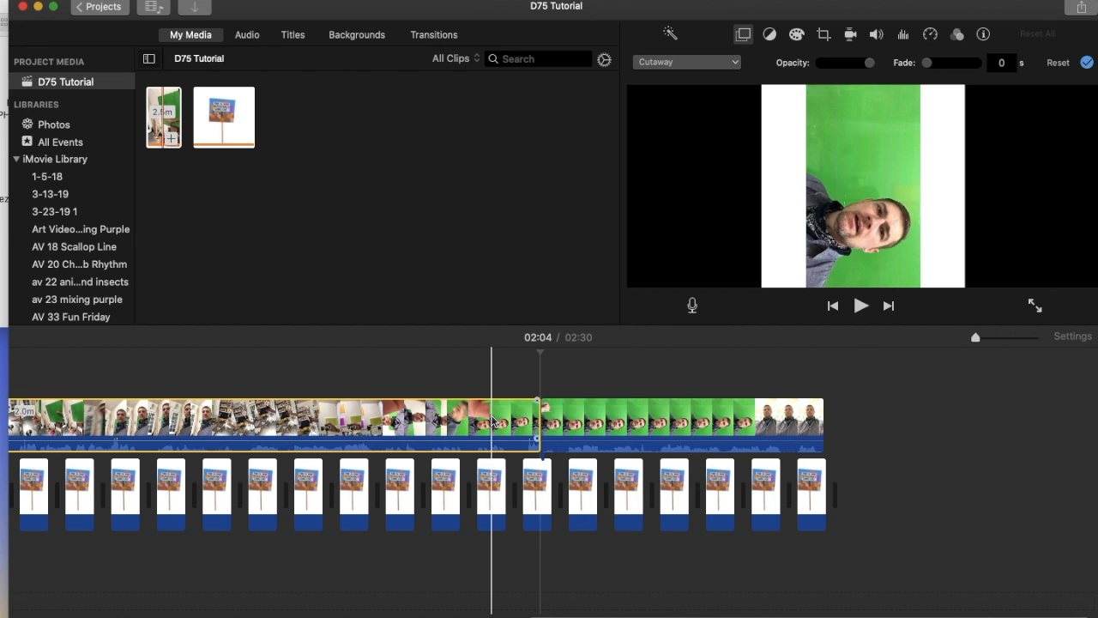
# Step: Set the second part of the split IMG_6911 overlay, after 02:04, to Green/Blue Screen
pyautogui.click(611, 432)
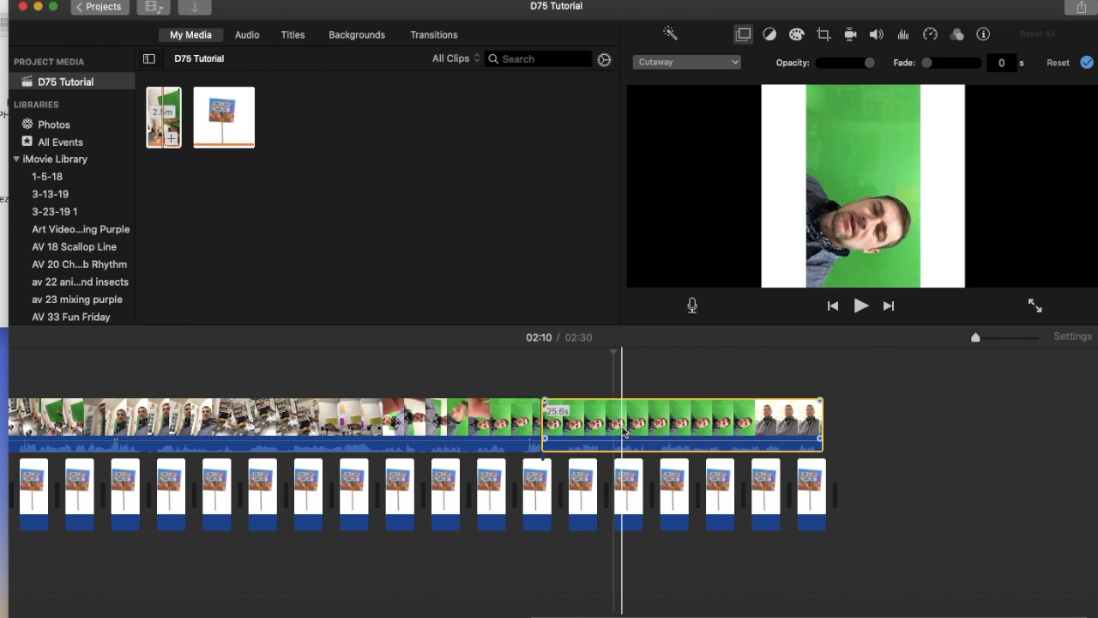
pyautogui.click(743, 35)
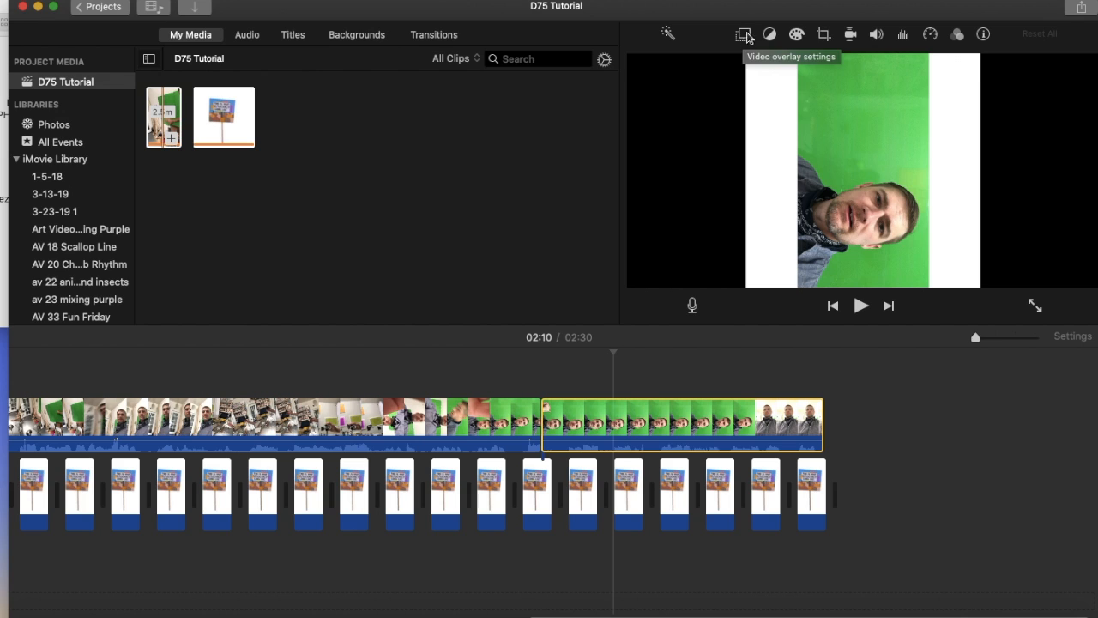
pyautogui.click(743, 35)
pyautogui.click(733, 63)
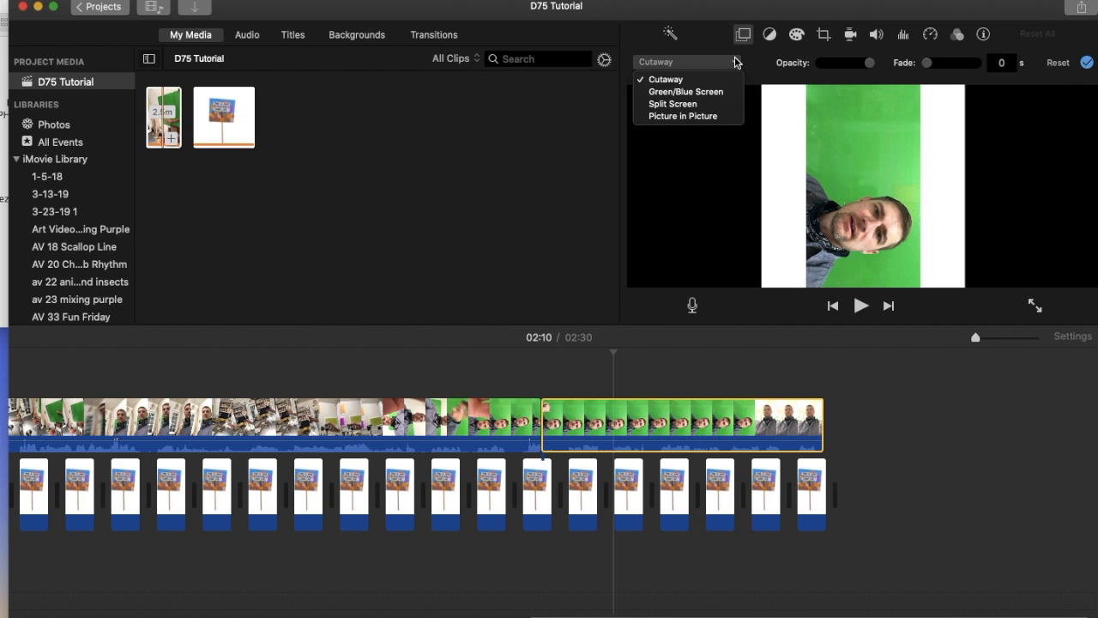
pyautogui.click(713, 92)
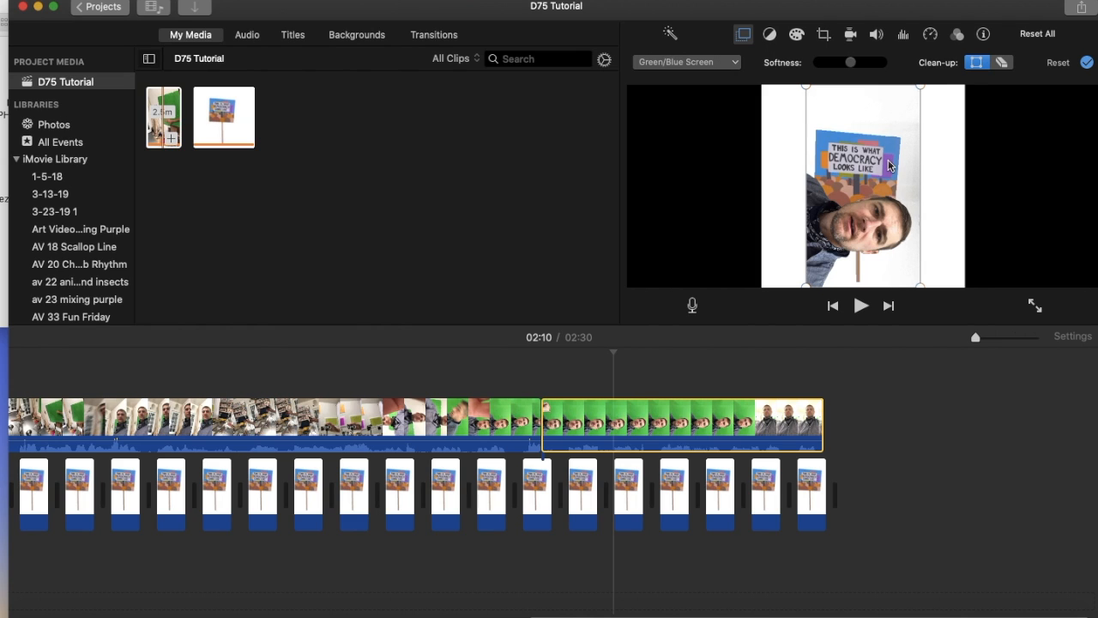
pyautogui.hscroll(-10, 266, 515)
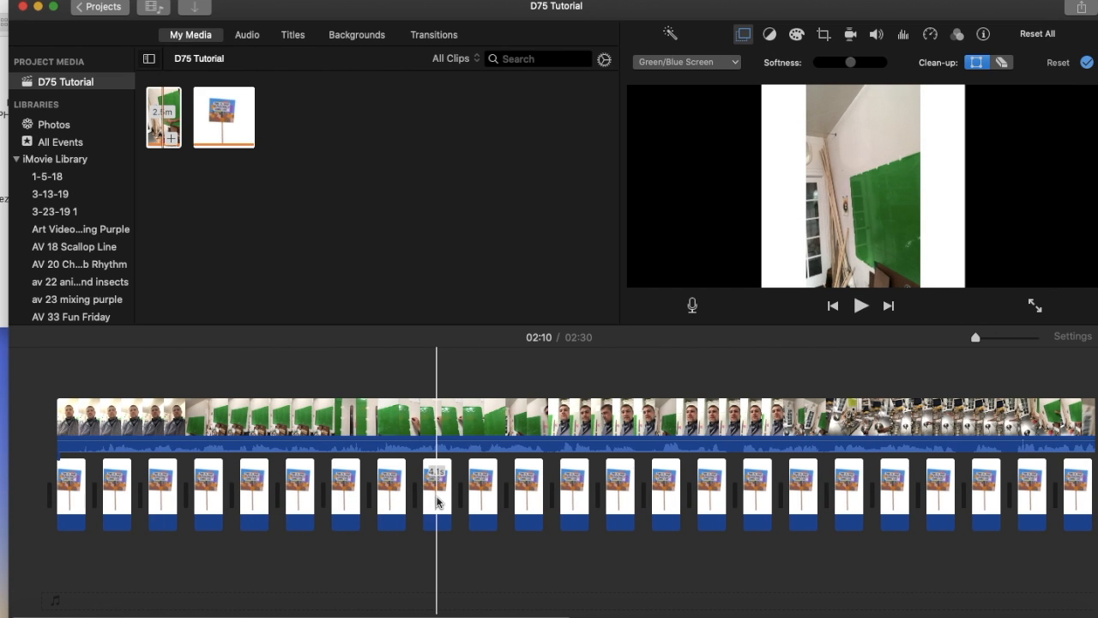
# Step: Select all clips in the D75 Tutorial movie, both the IMG_6911 overlay parts and the protest sign clips
pyautogui.hscroll(15, 436, 502)
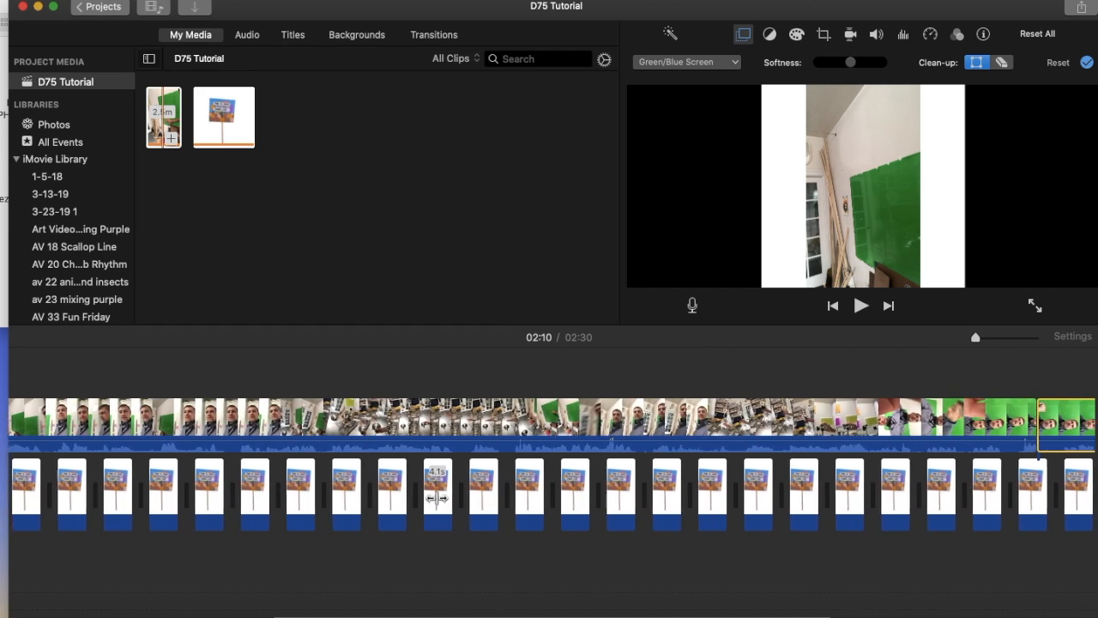
pyautogui.hscroll(5, 437, 502)
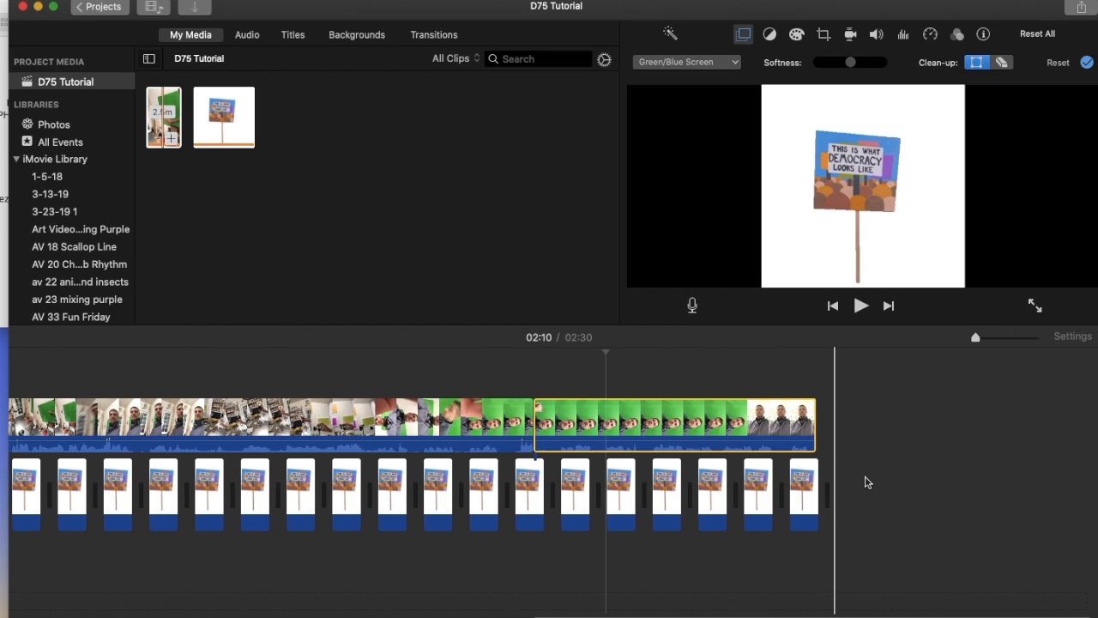
pyautogui.hscroll(-10, 867, 482)
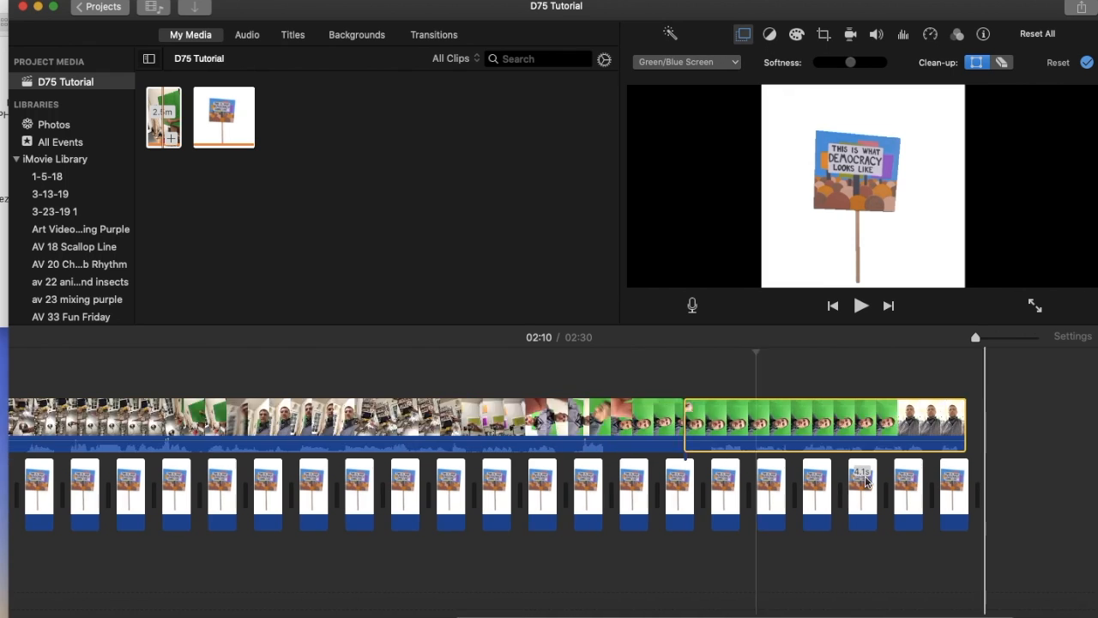
pyautogui.hscroll(10, 867, 483)
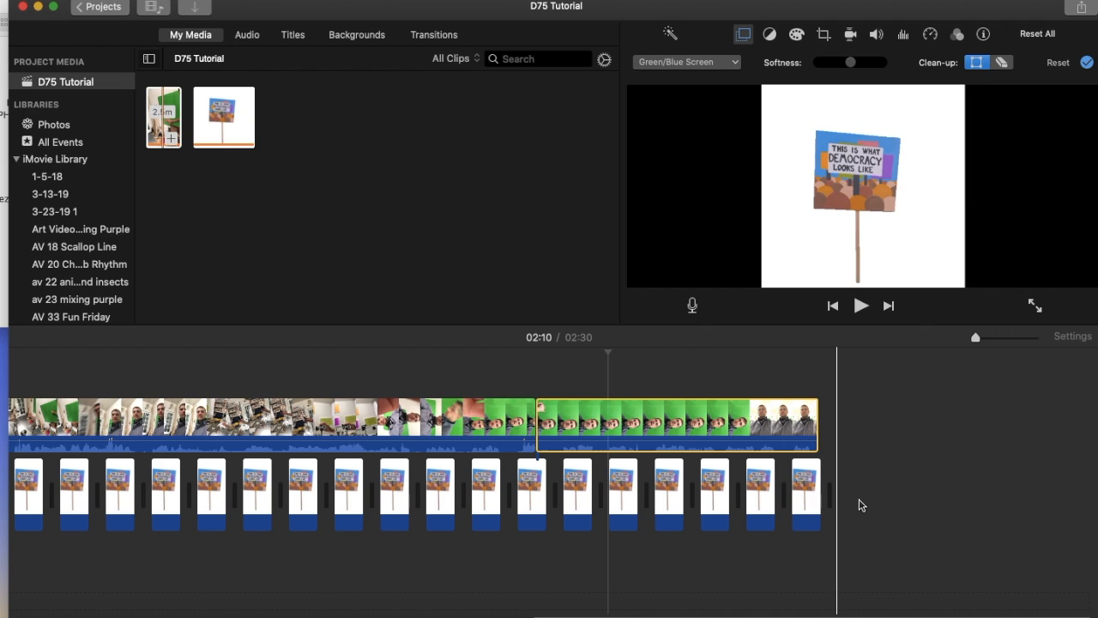
pyautogui.click(126, 1)
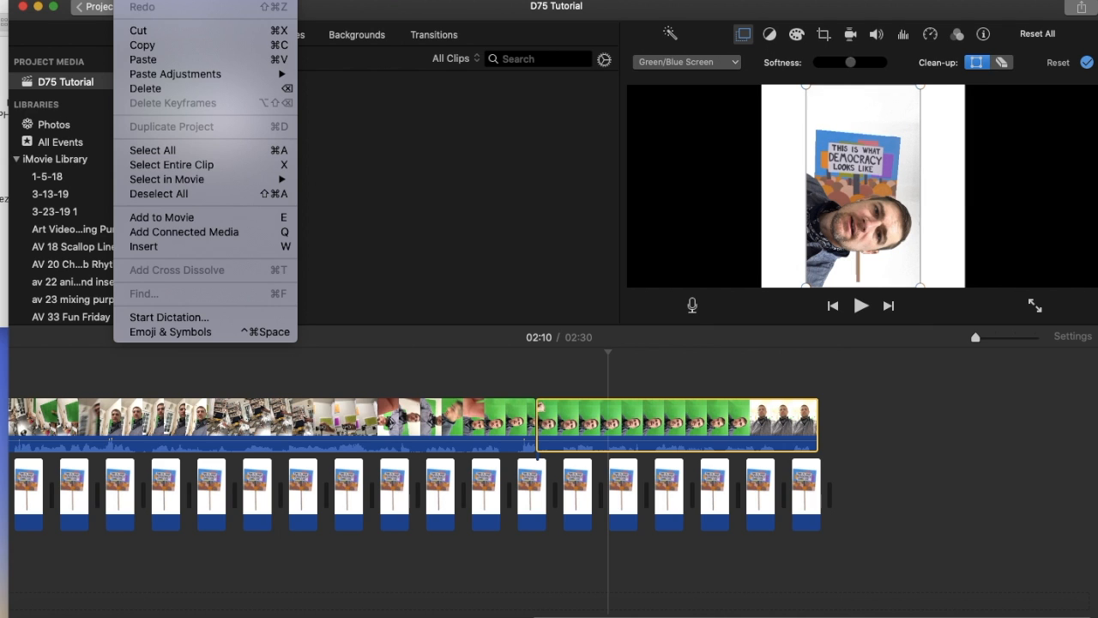
pyautogui.click(169, 152)
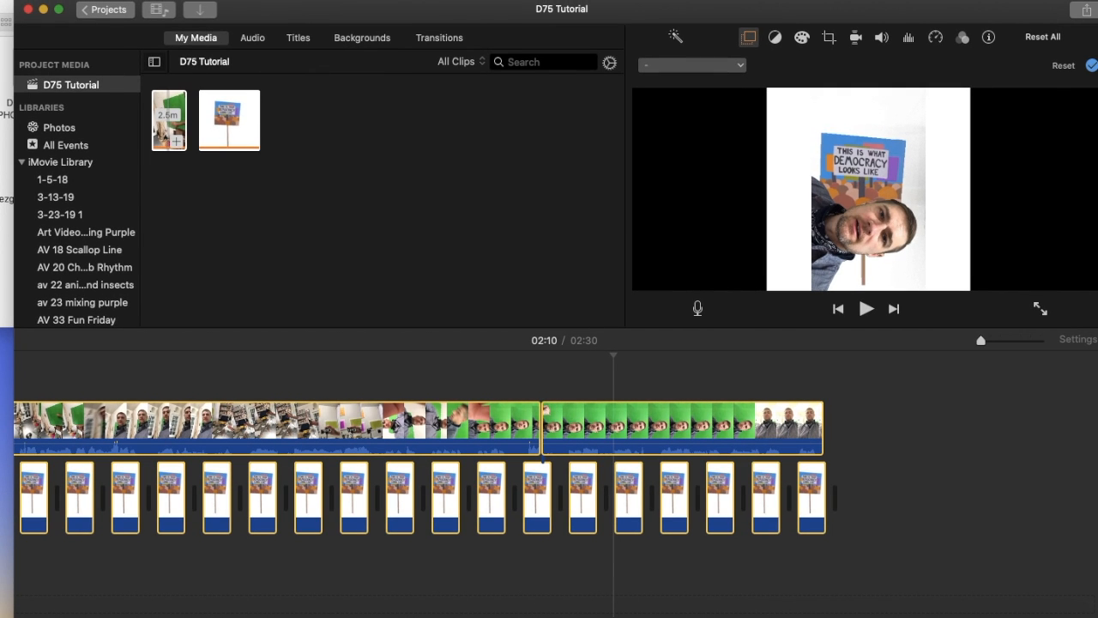
# Step: Export the movie to the desktop as a video and audio file named D75 Tutorial, at 720p, Best (ProRes) quality and Faster compression
pyautogui.click(125, 1)
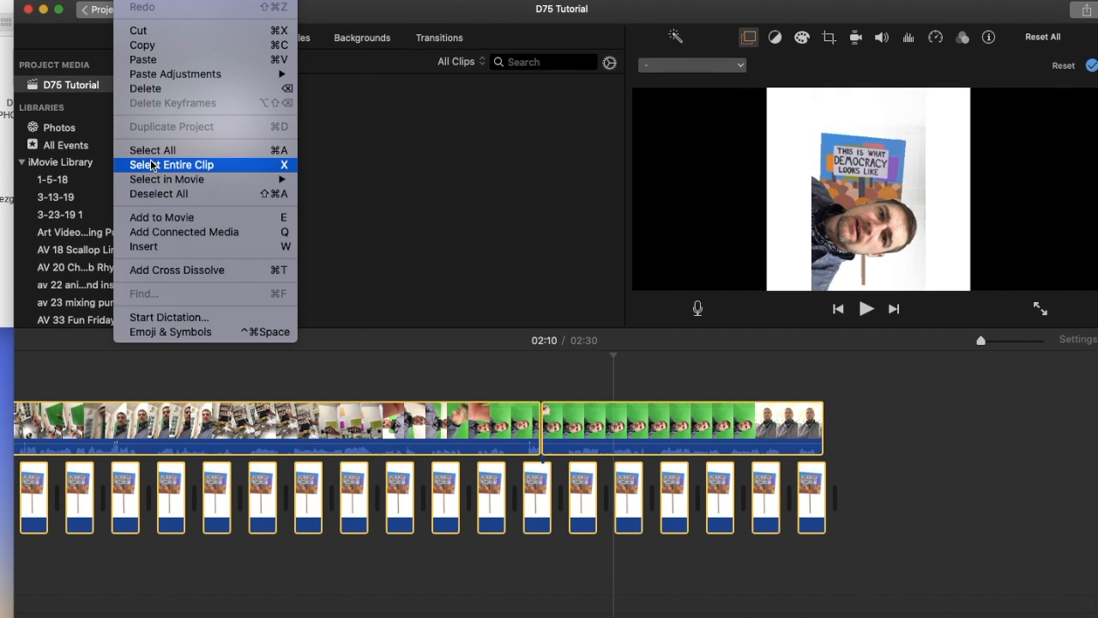
pyautogui.moveTo(96, 1)
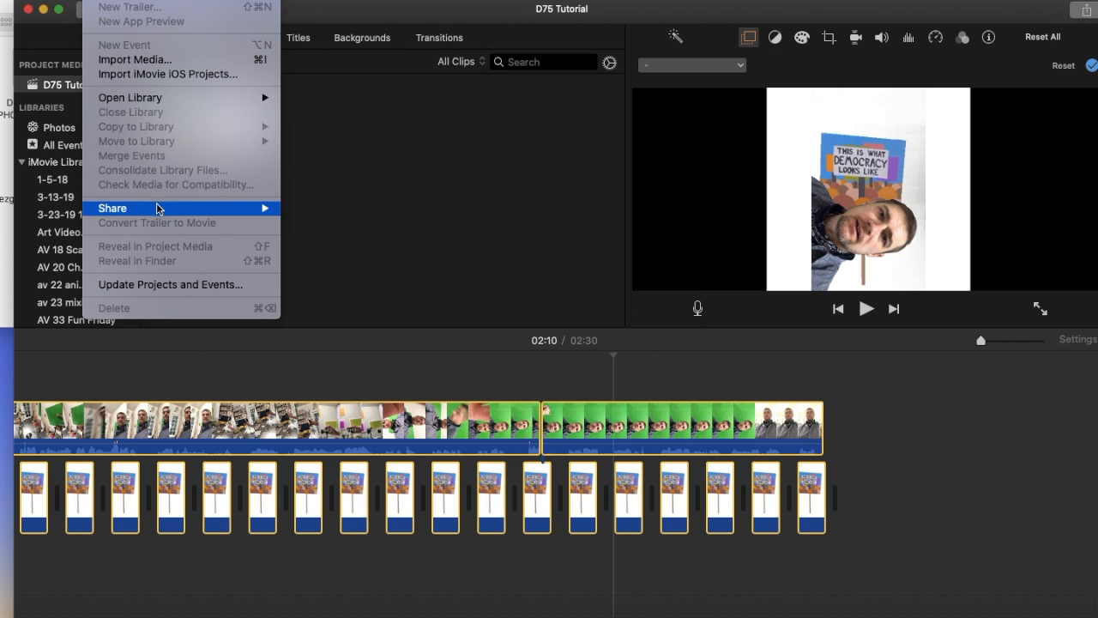
pyautogui.moveTo(158, 212)
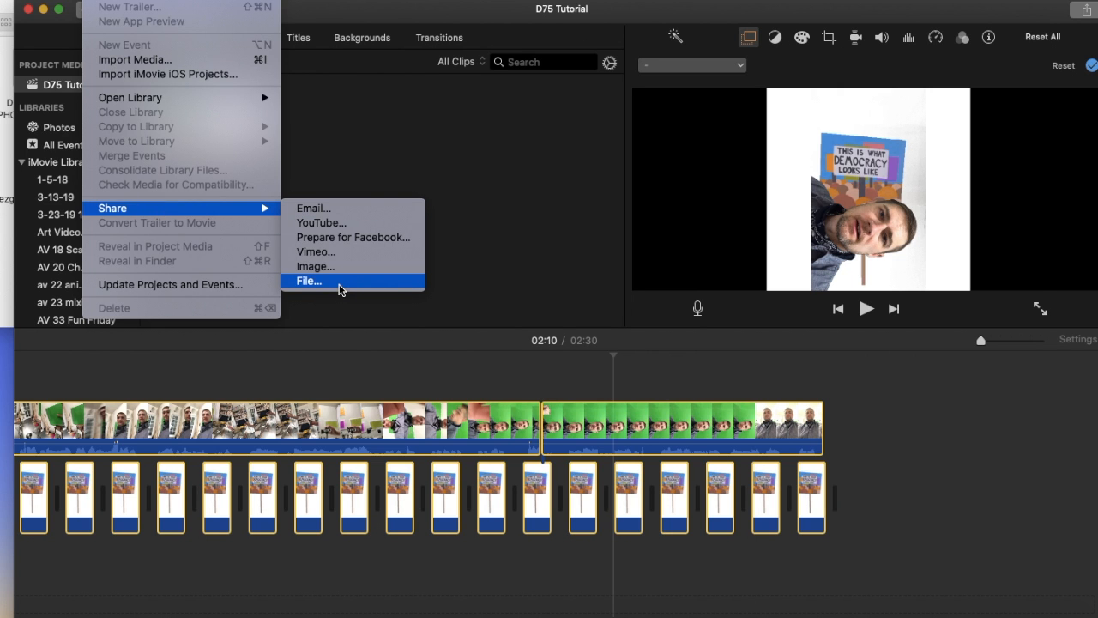
pyautogui.click(339, 286)
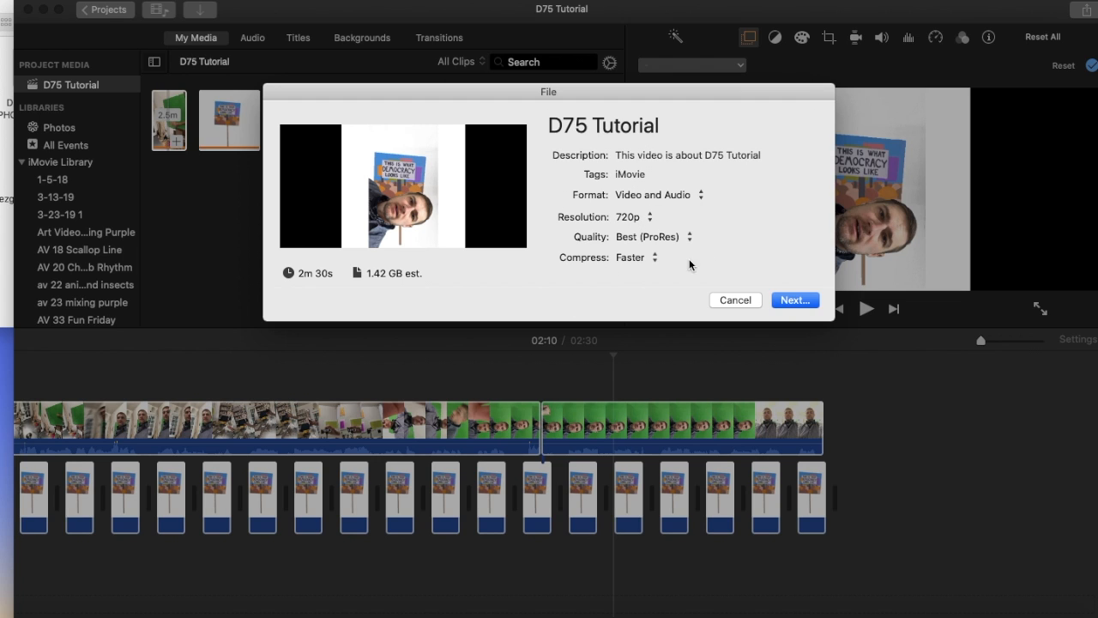
pyautogui.click(804, 301)
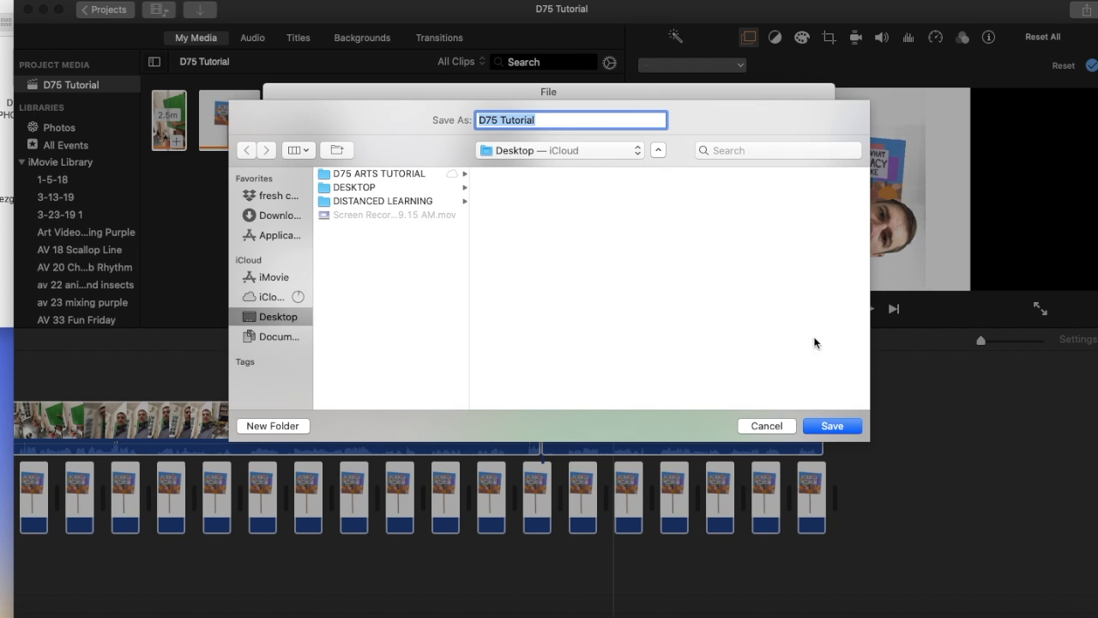
pyautogui.click(832, 426)
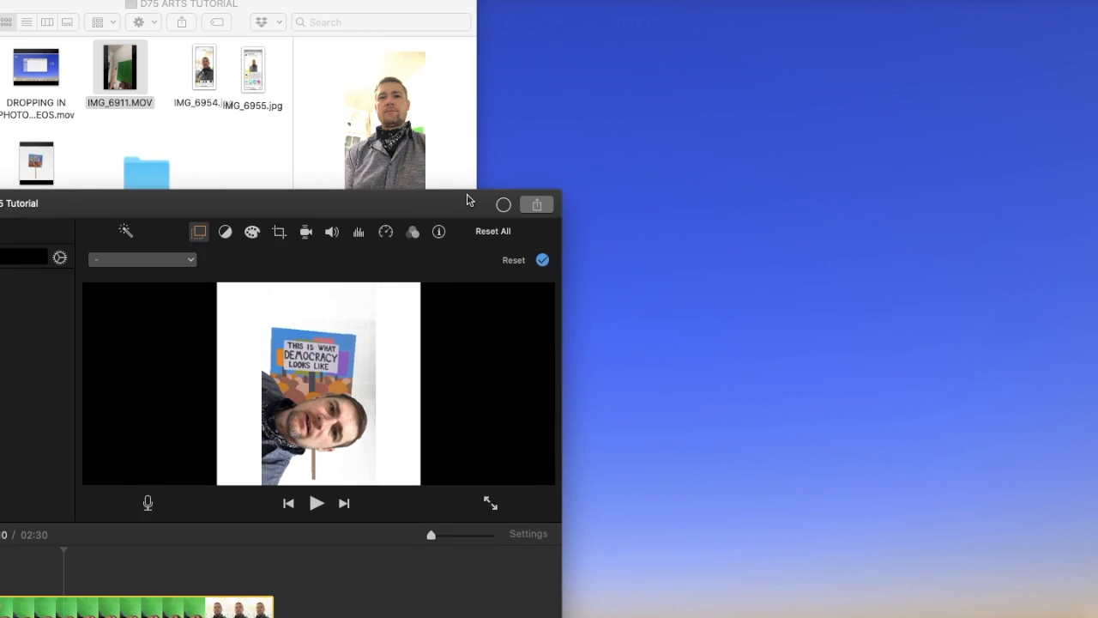
# Step: Clear the open windows away from the desktop and move the exported D75 Tutorial.mov away from the screen corner
pyautogui.moveTo(468, 200); pyautogui.dragTo(297, 382)
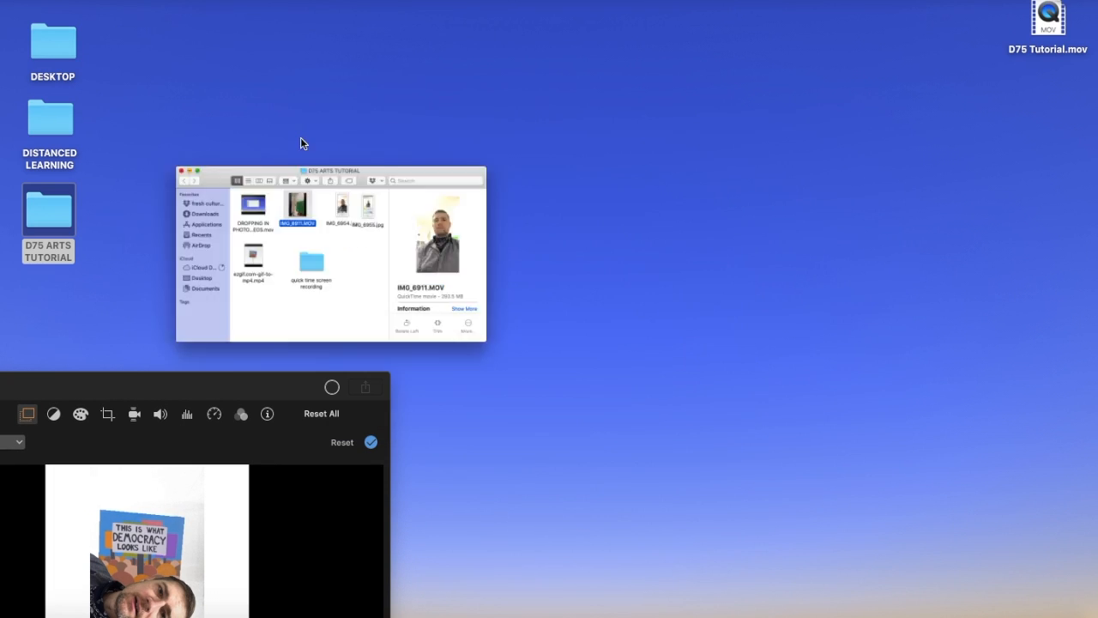
pyautogui.click(53, 229)
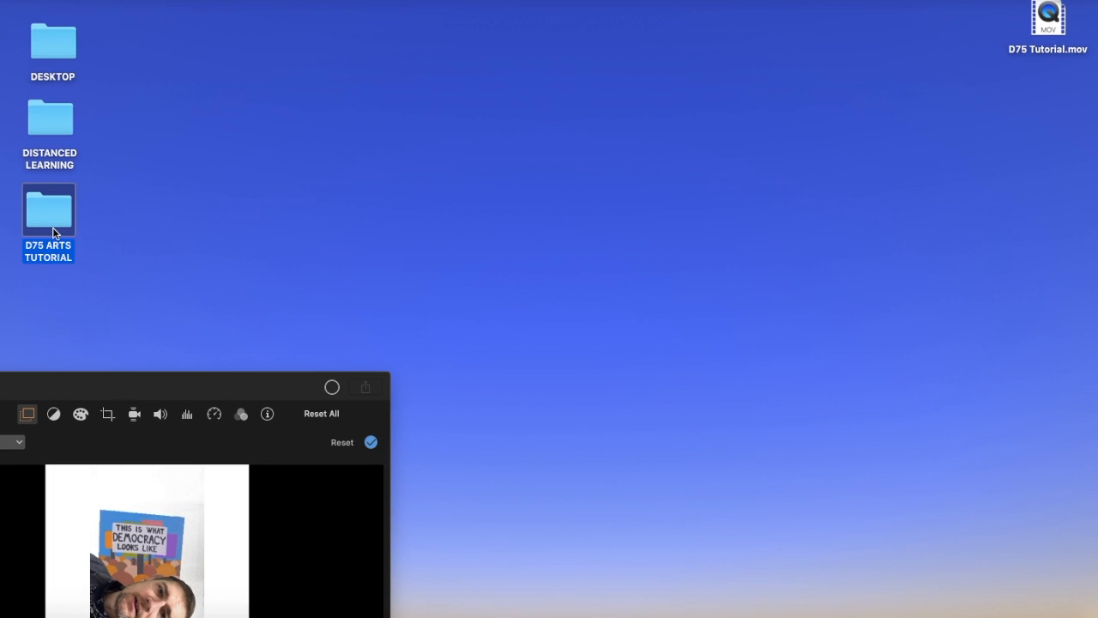
pyautogui.moveTo(1061, 25); pyautogui.dragTo(1024, 70)
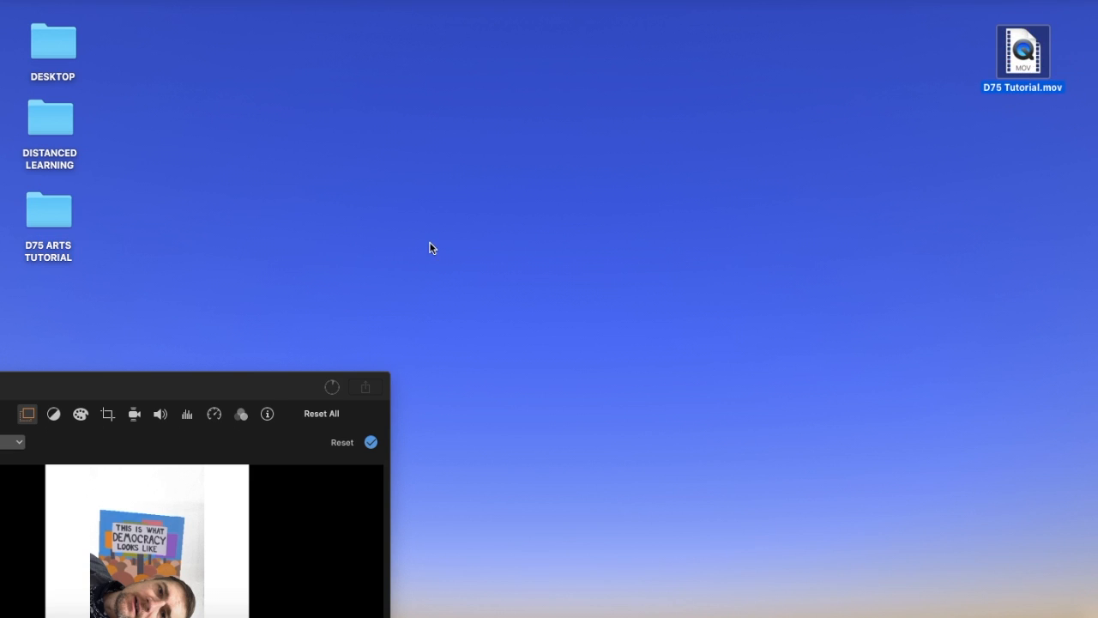
# Step: Look over the movie timeline from start to end, and check the export progress and the exported file on the desktop
pyautogui.moveTo(191, 387); pyautogui.dragTo(802, 159)
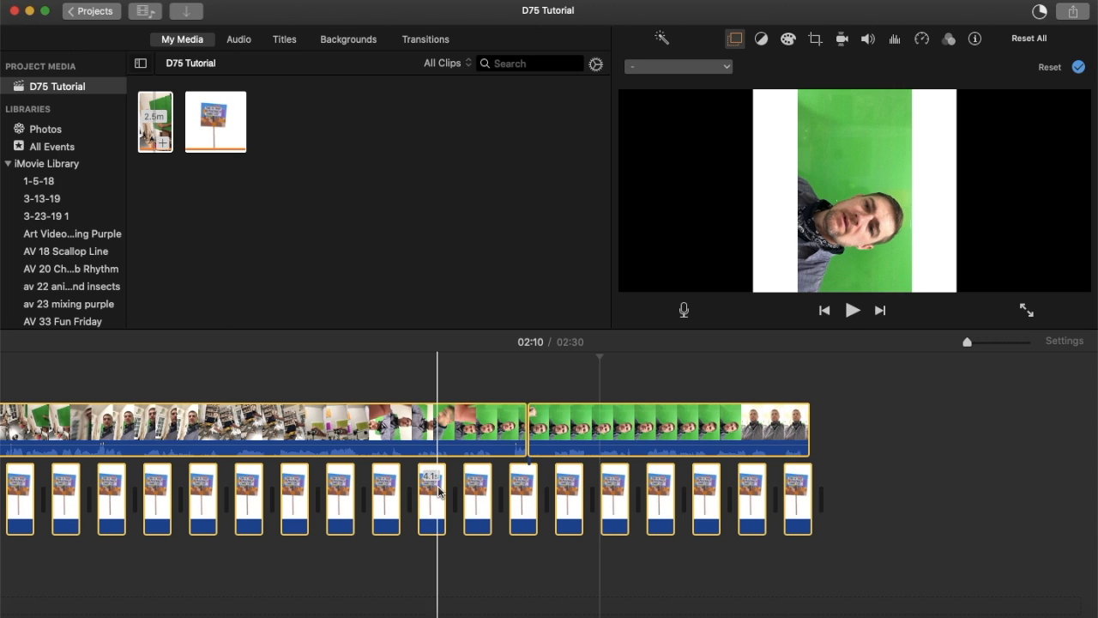
pyautogui.hscroll(-10, 438, 491)
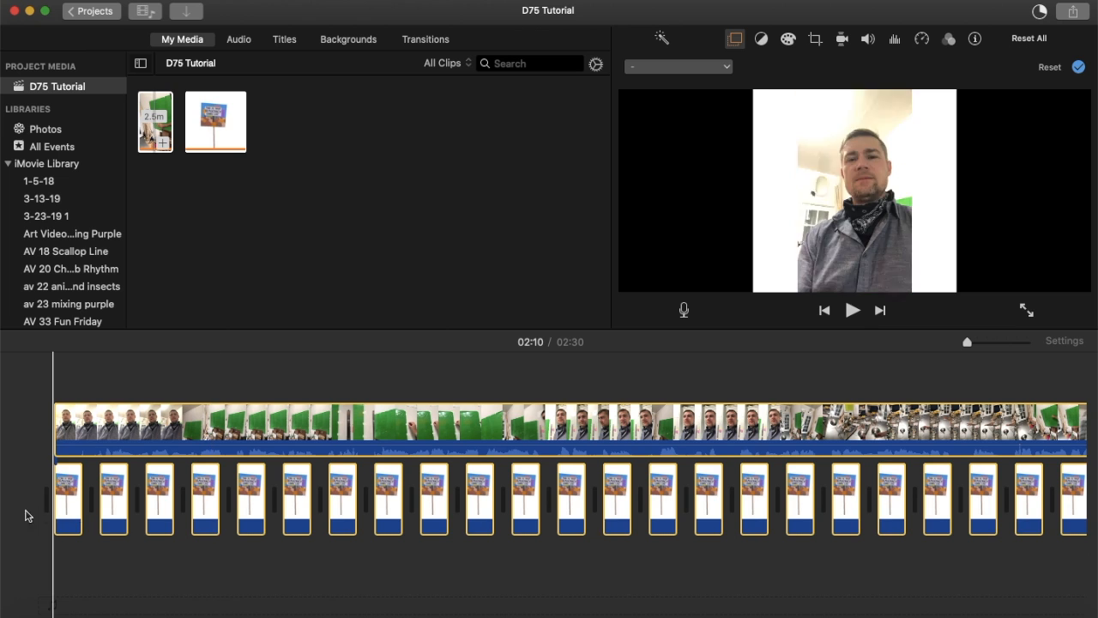
pyautogui.hscroll(4, 963, 494)
pyautogui.hscroll(15, 953, 490)
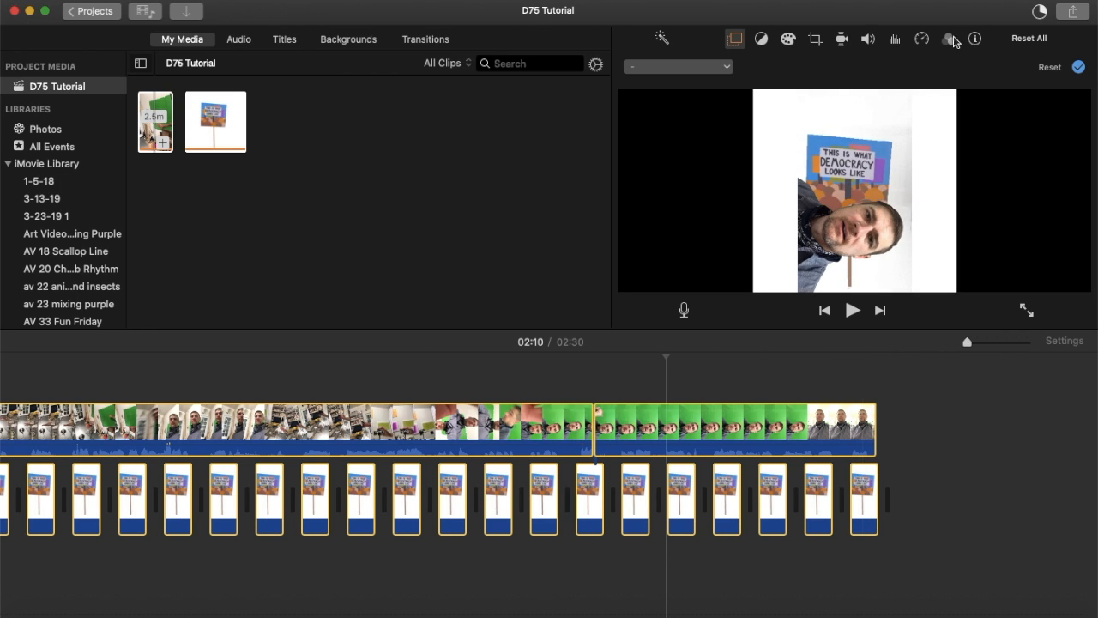
pyautogui.moveTo(967, 16); pyautogui.dragTo(407, 290)
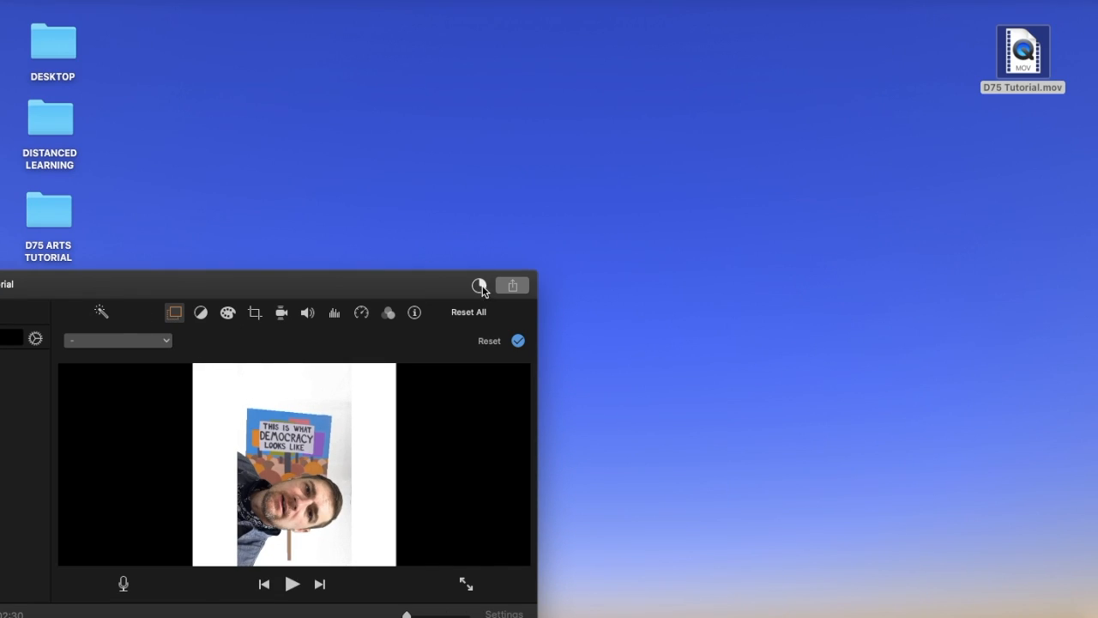